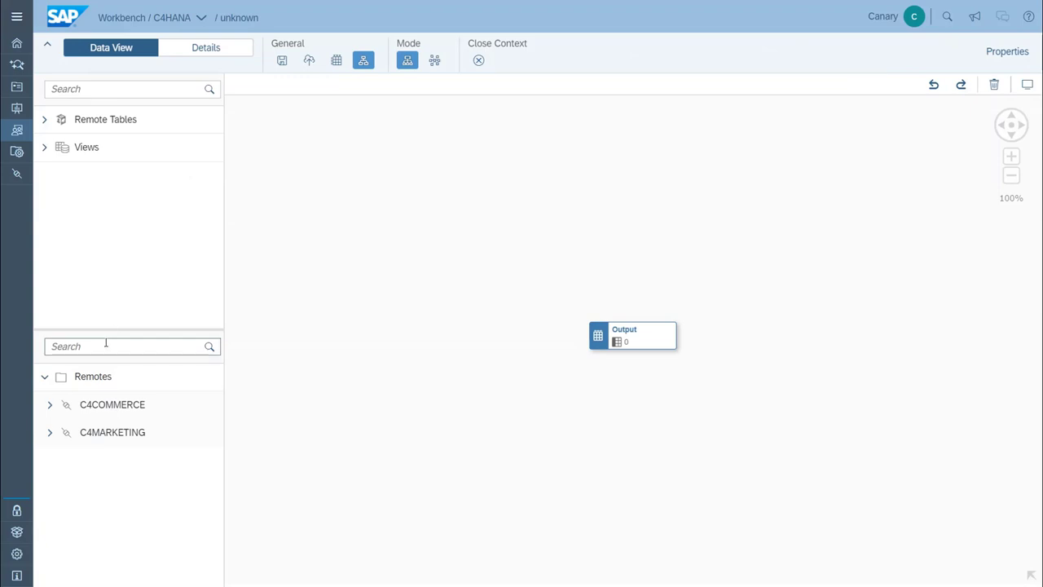
- Search the remote sources for "marketingarea" and add the MARKETINGAREA table from C4MARKETING to the view's canvas as its source
click(105, 344)
text(marketingarea)
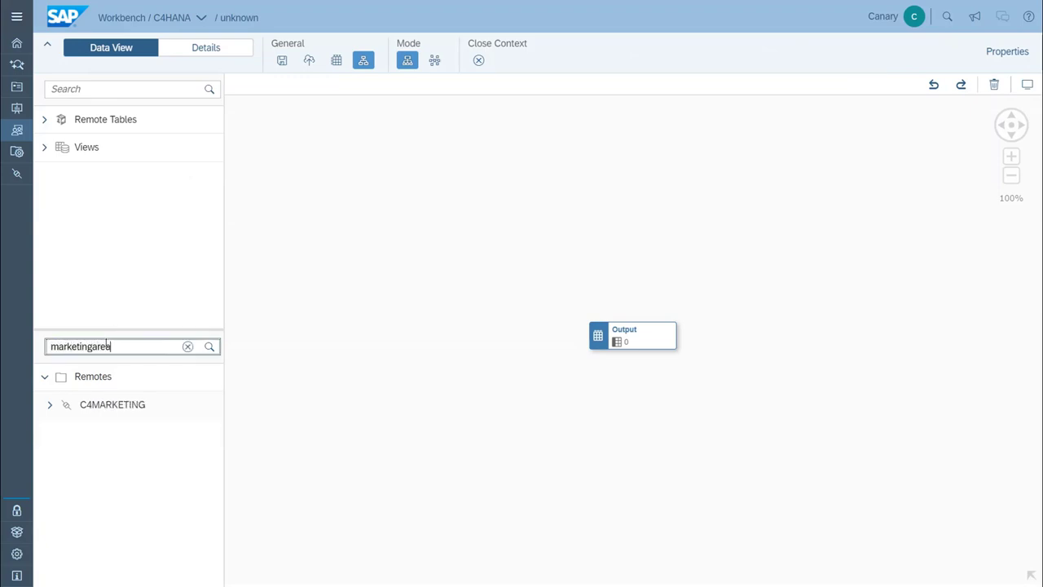
click(50, 405)
click(54, 432)
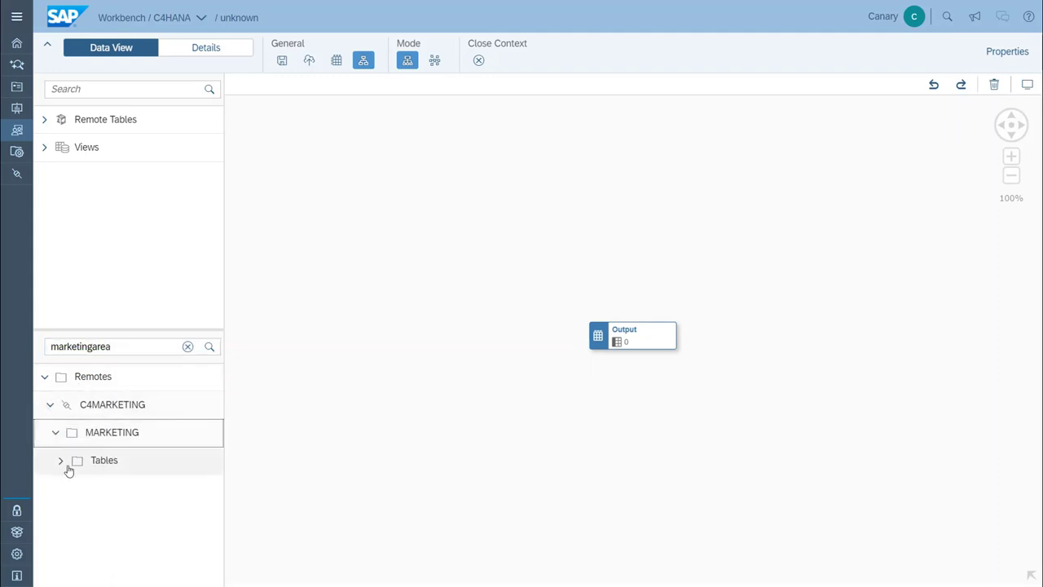
click(61, 462)
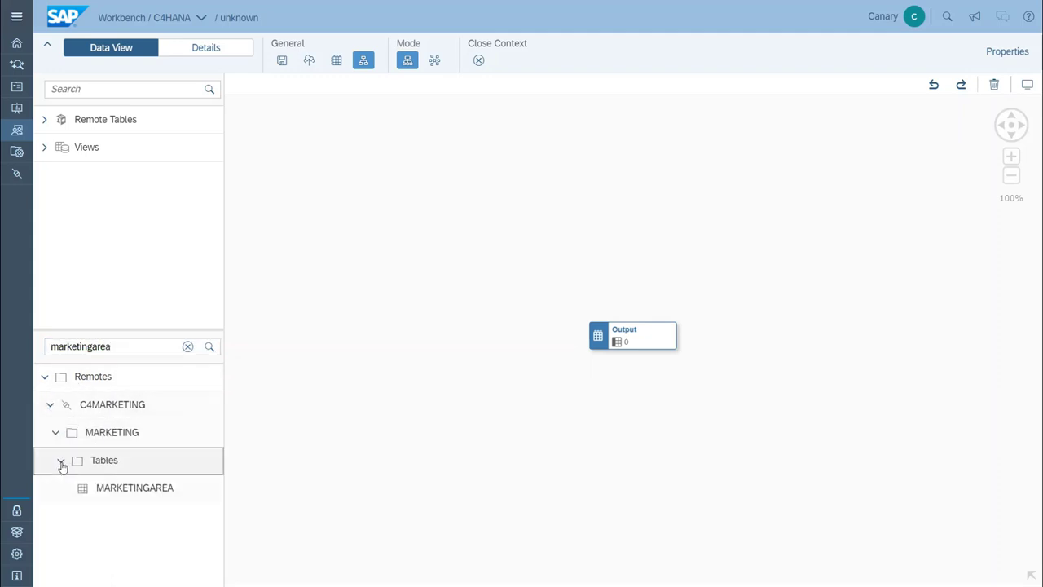
click(109, 490)
drag(111, 495, 477, 345)
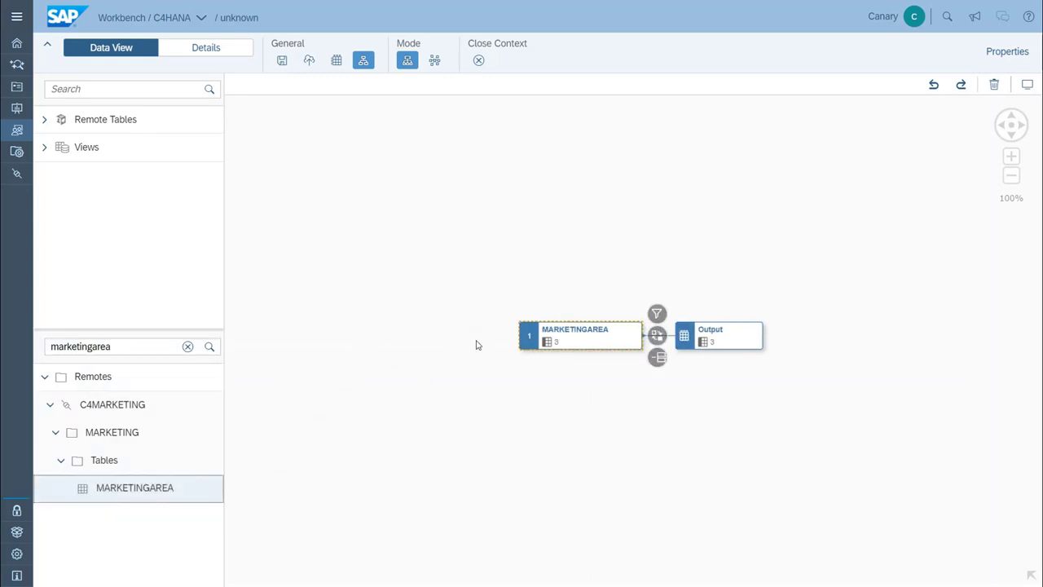
click(606, 404)
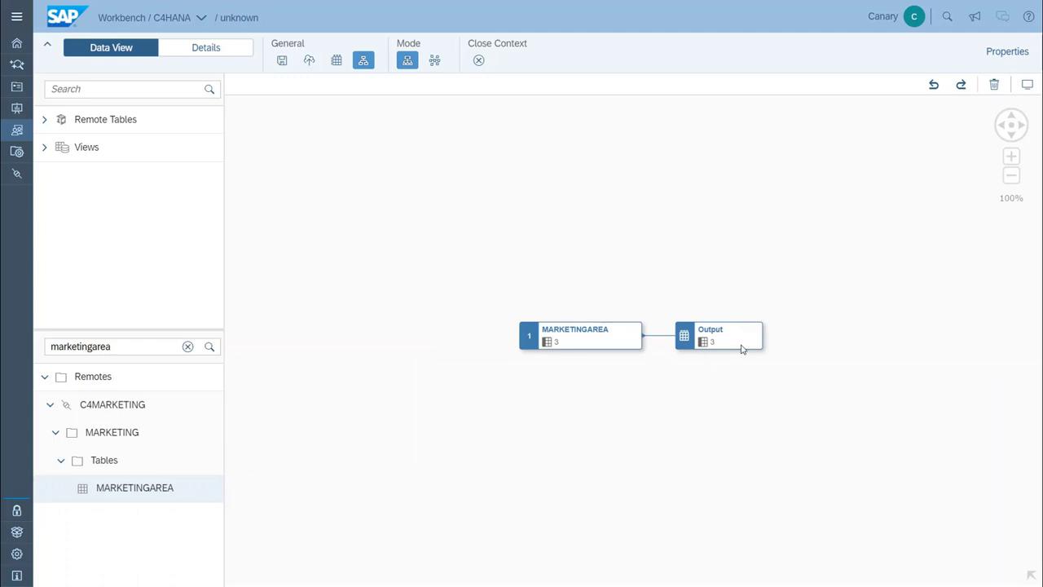
- Give the view's output the identifier DIM_MARKETINGAREA and set its type to Dimension
mouse_move(741, 349)
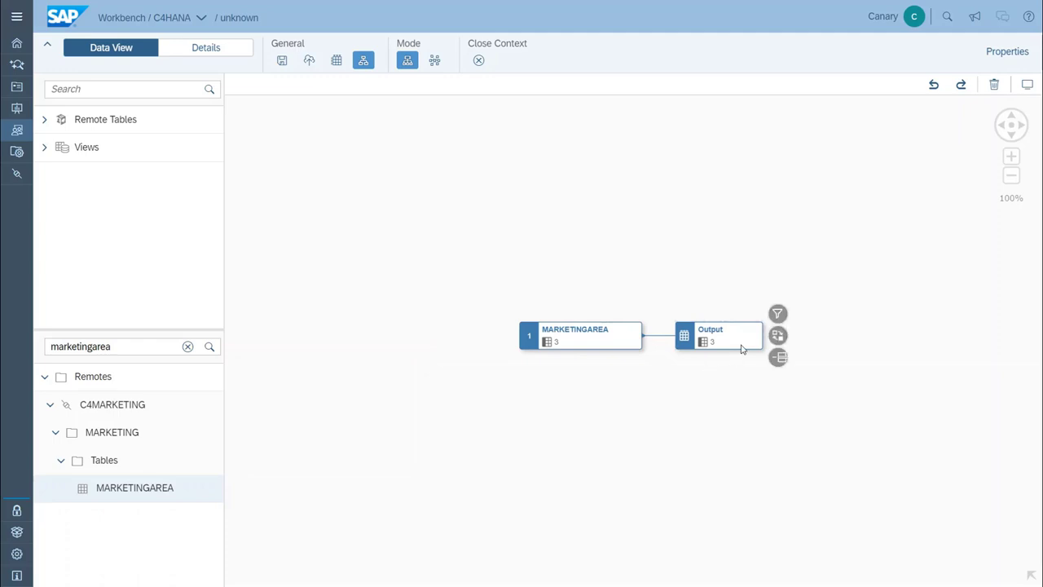
click(1004, 53)
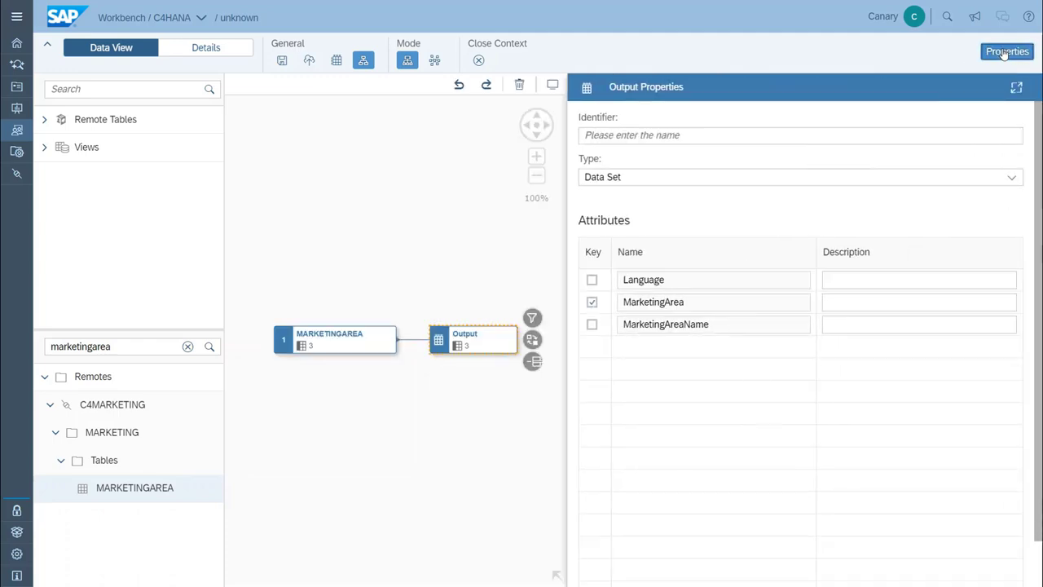
click(711, 140)
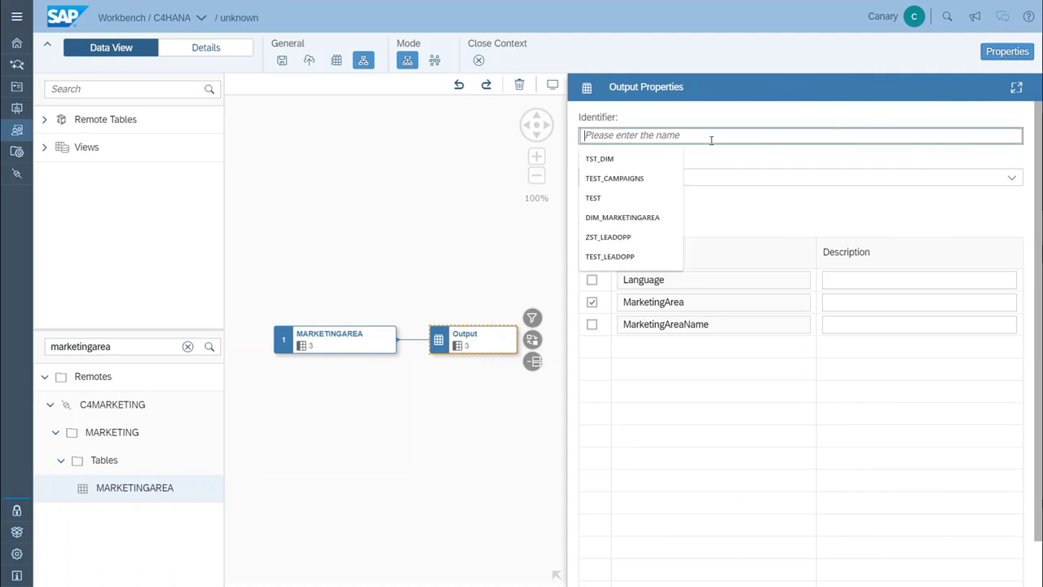
text(DIM_MAR)
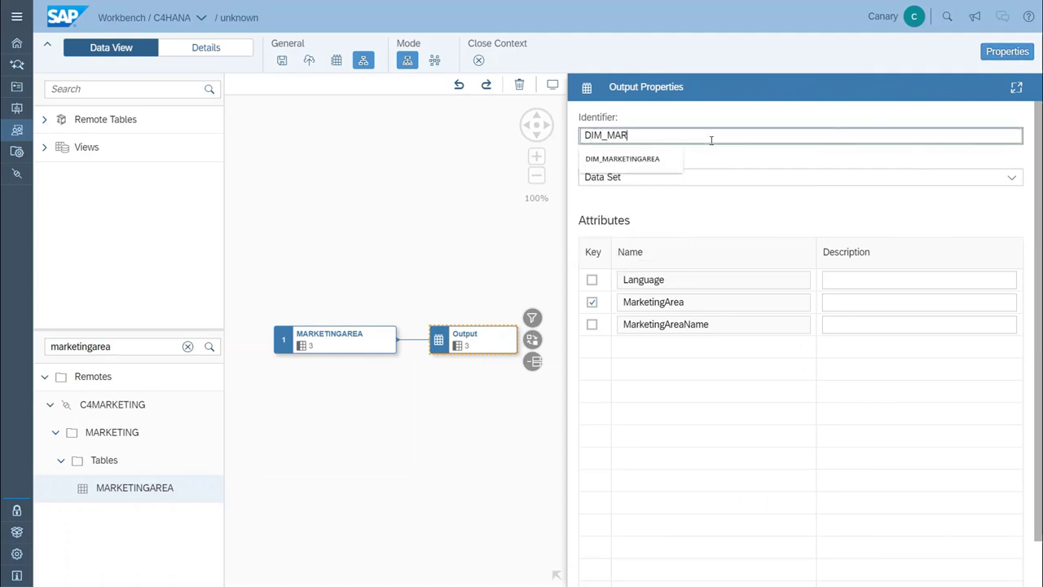
text(KETINGAREA)
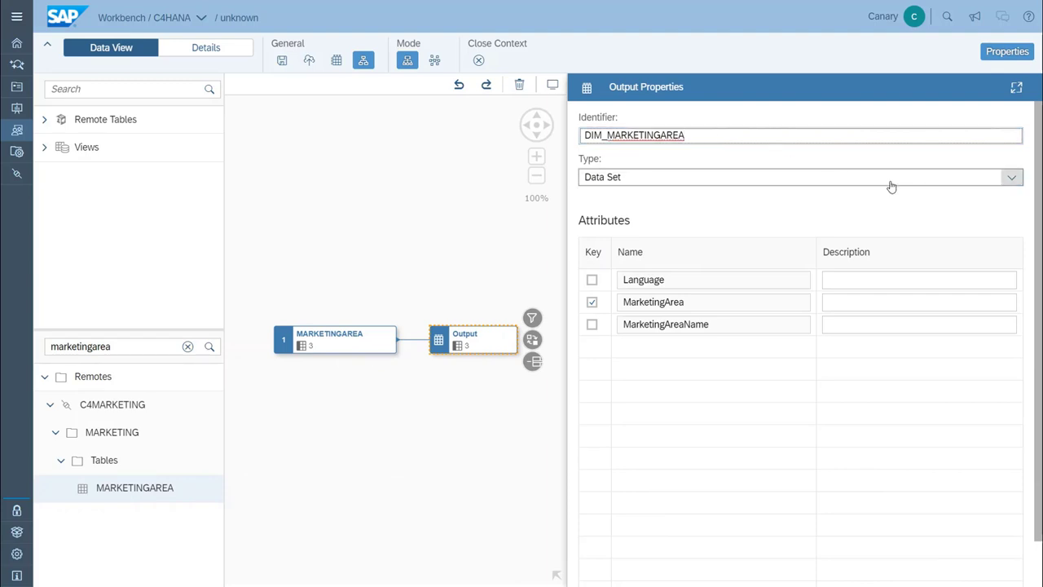
click(1016, 178)
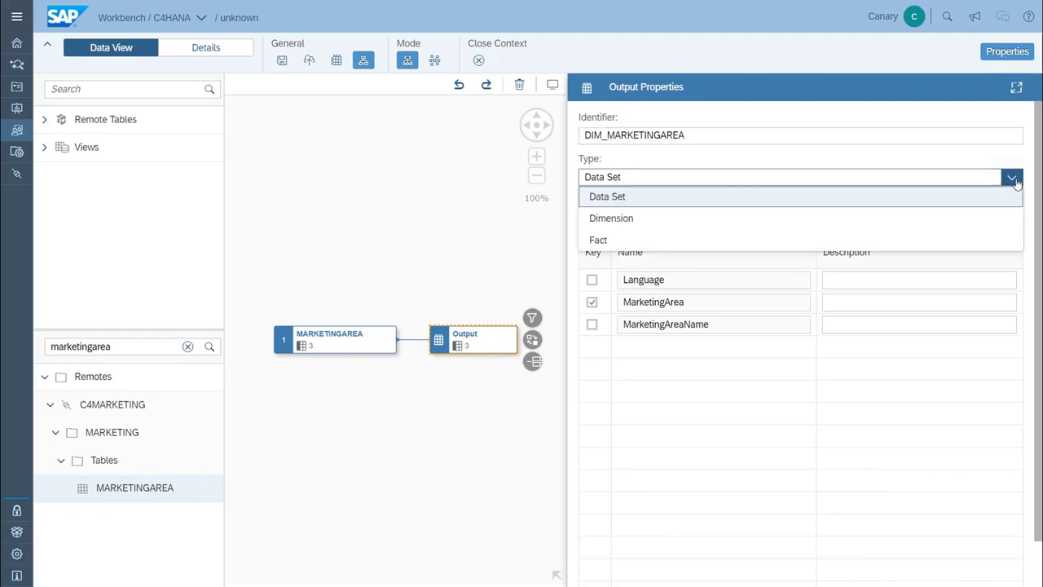
click(635, 221)
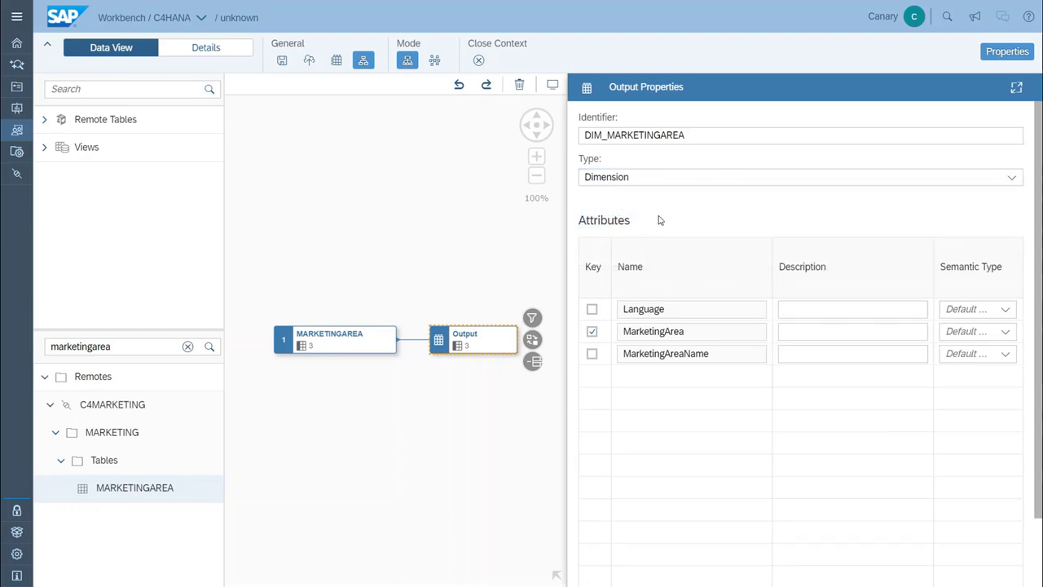
click(1022, 59)
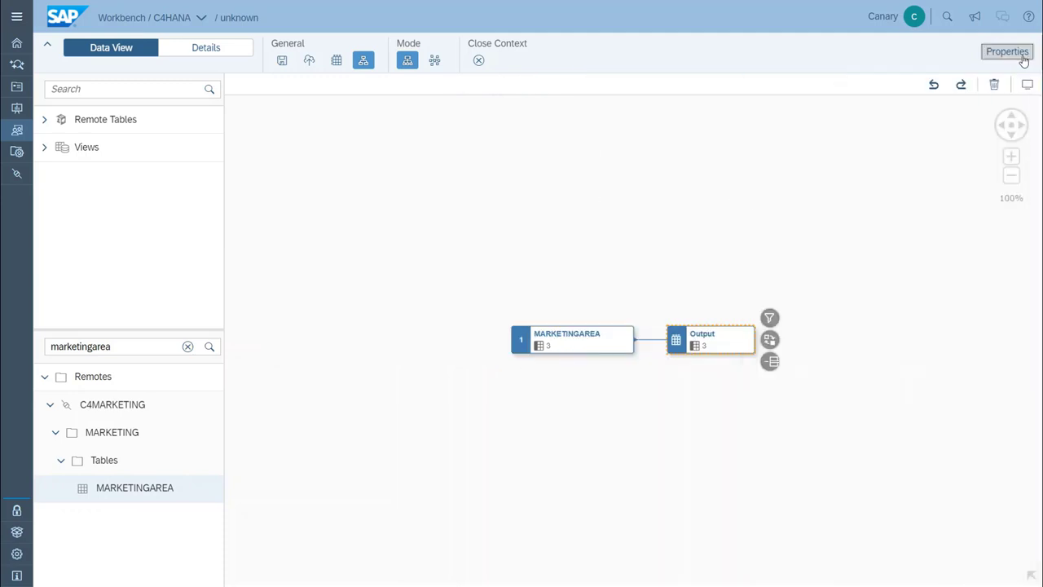
- Save and deploy the marketing area dimension view
click(281, 63)
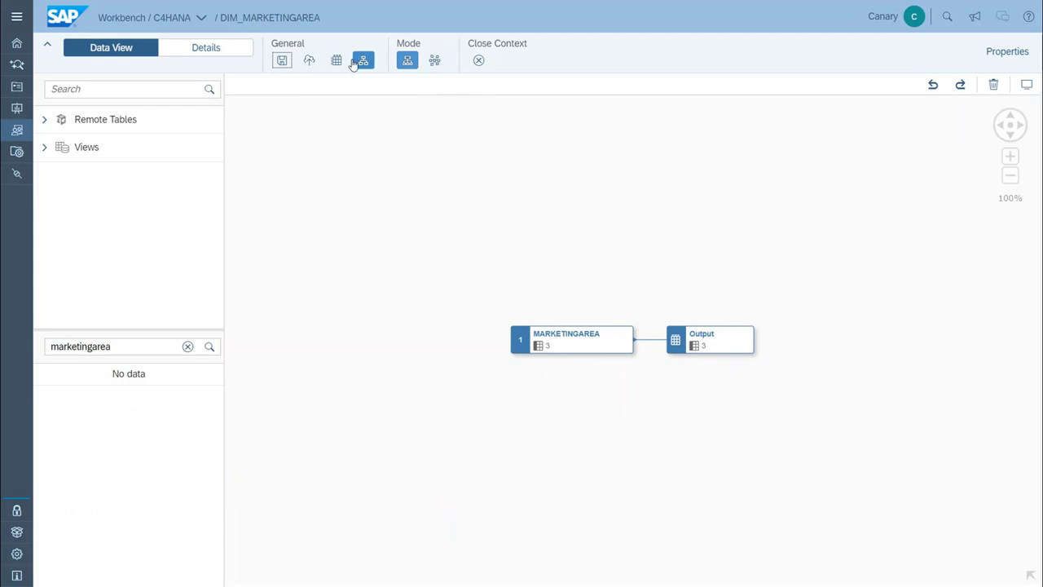
click(310, 62)
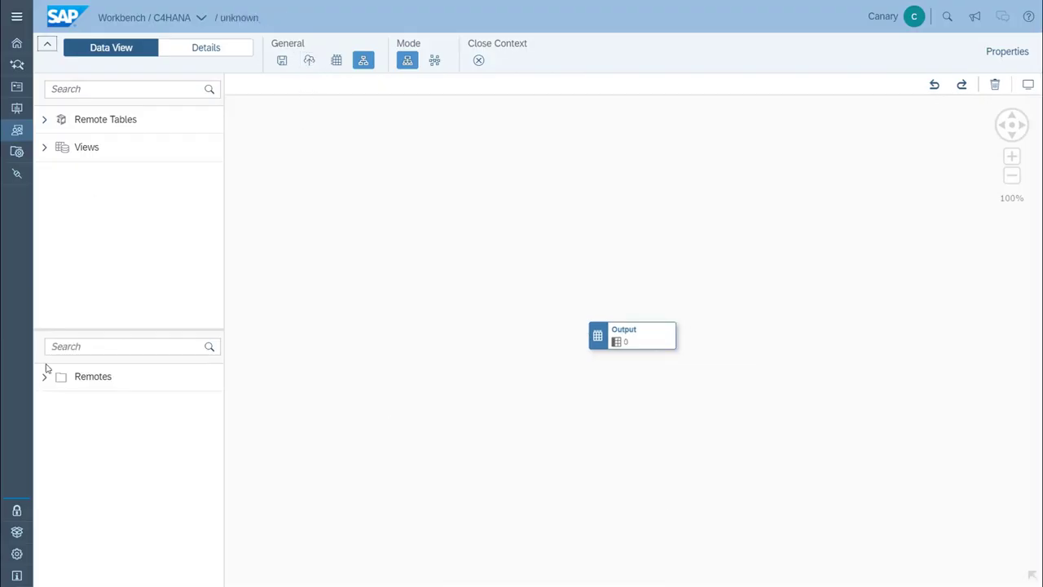
- In the new empty view, search the remote sources for "campaign" and add the CAMPAIGNS table from C4MARKETING to the canvas
click(45, 380)
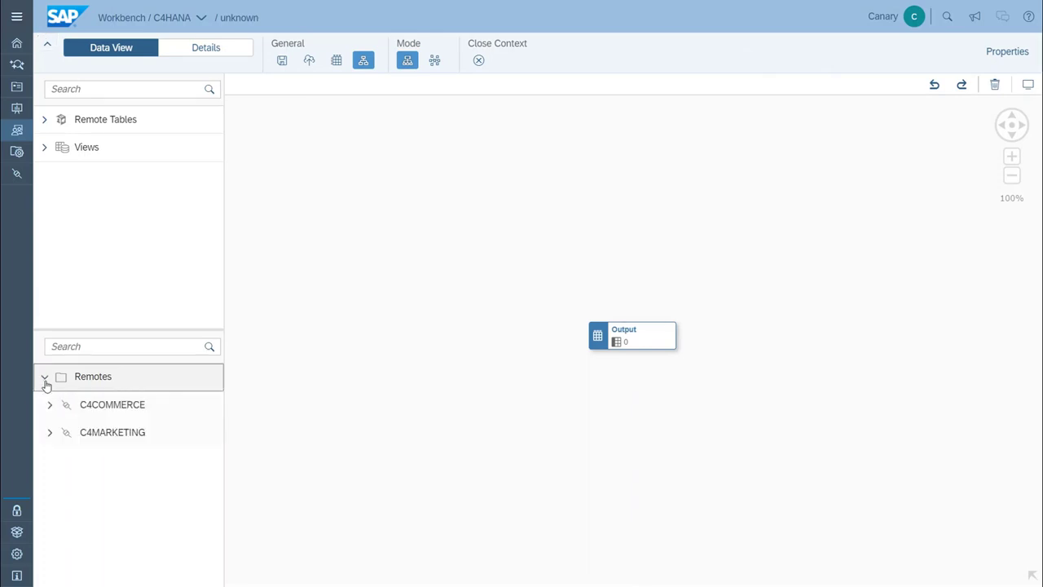
click(82, 349)
text(cam)
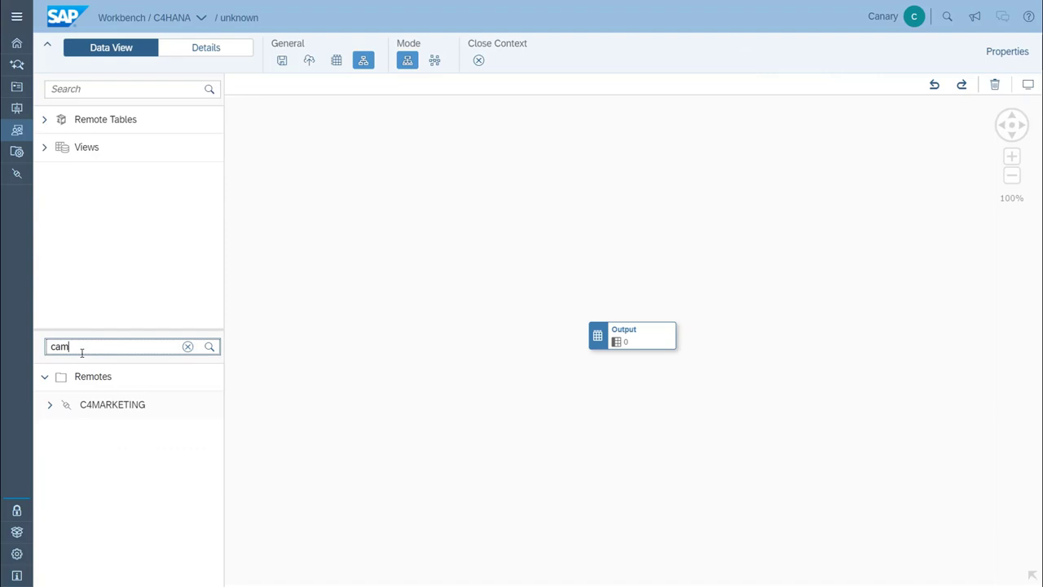
text(paign)
click(50, 407)
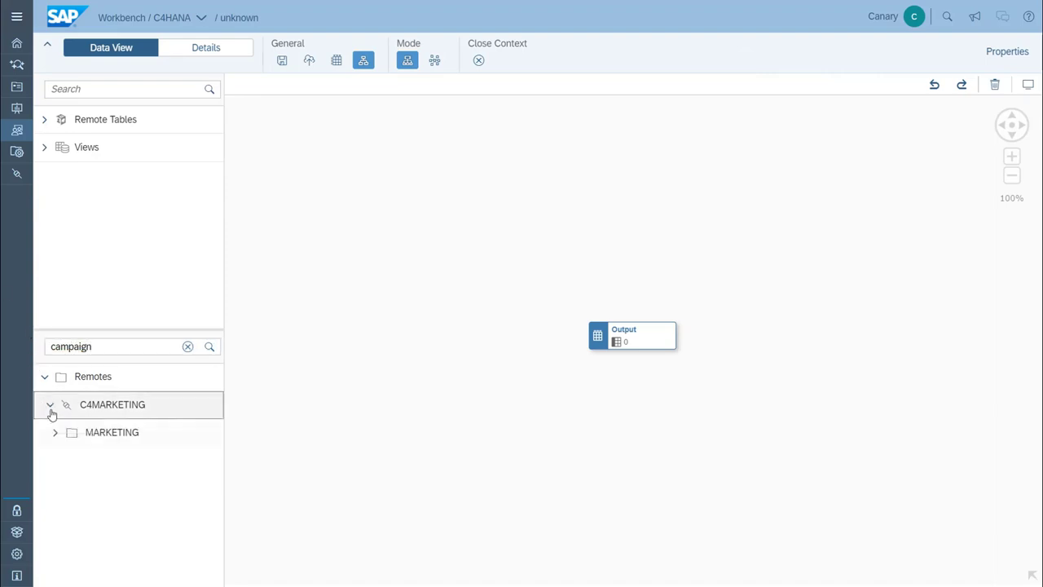
click(55, 434)
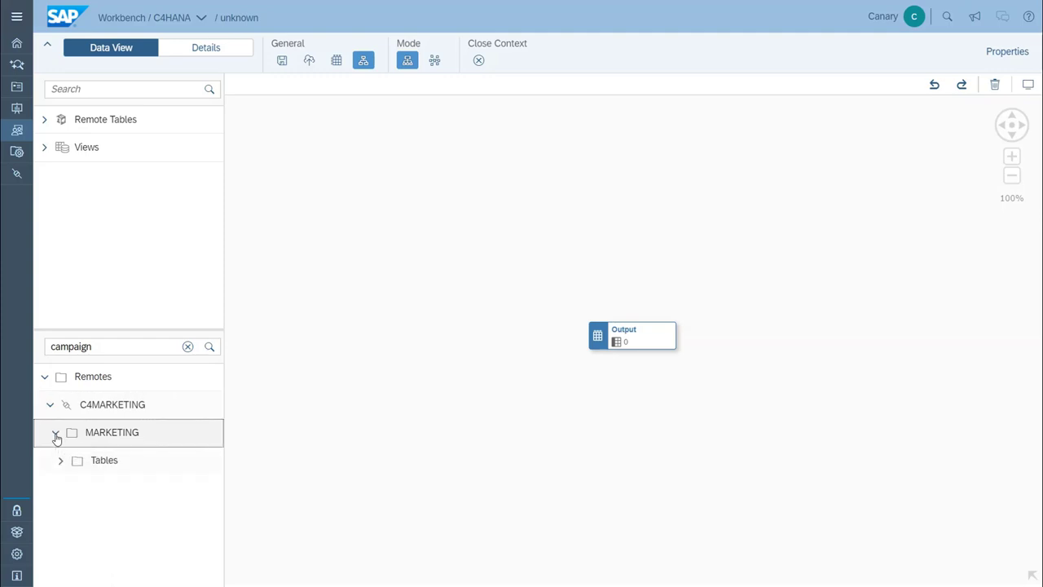
click(61, 461)
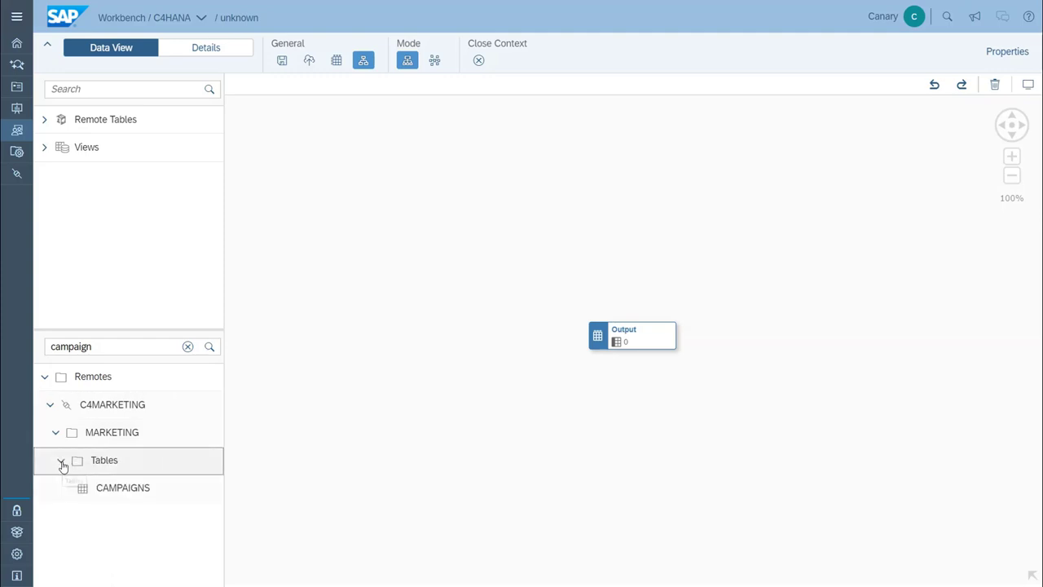
click(155, 496)
drag(160, 499, 467, 344)
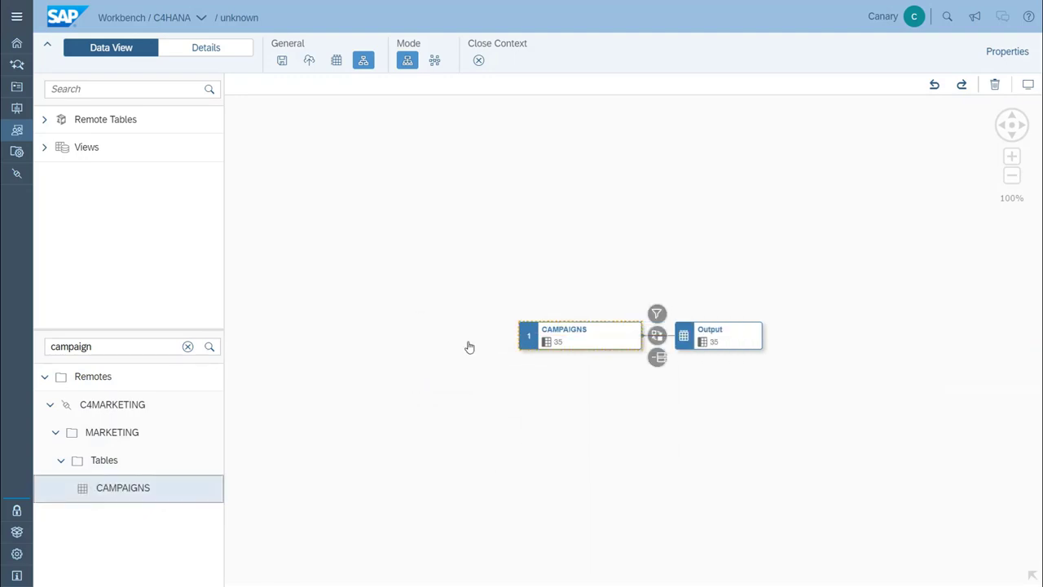
- Give the campaigns view's output the identifier FACT_CAMPAIGNS and set its type to Fact
mouse_move(743, 341)
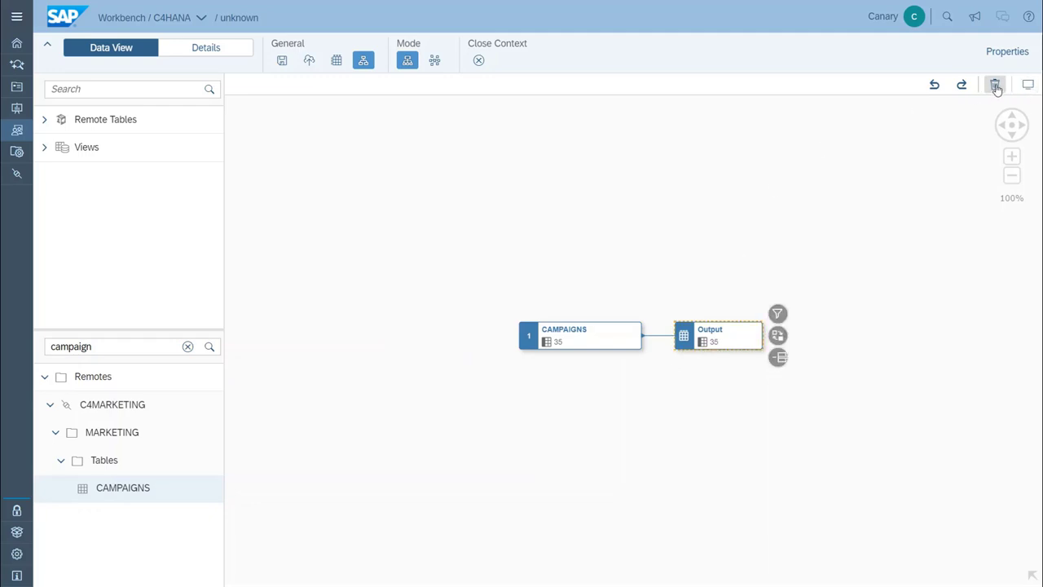
click(1005, 57)
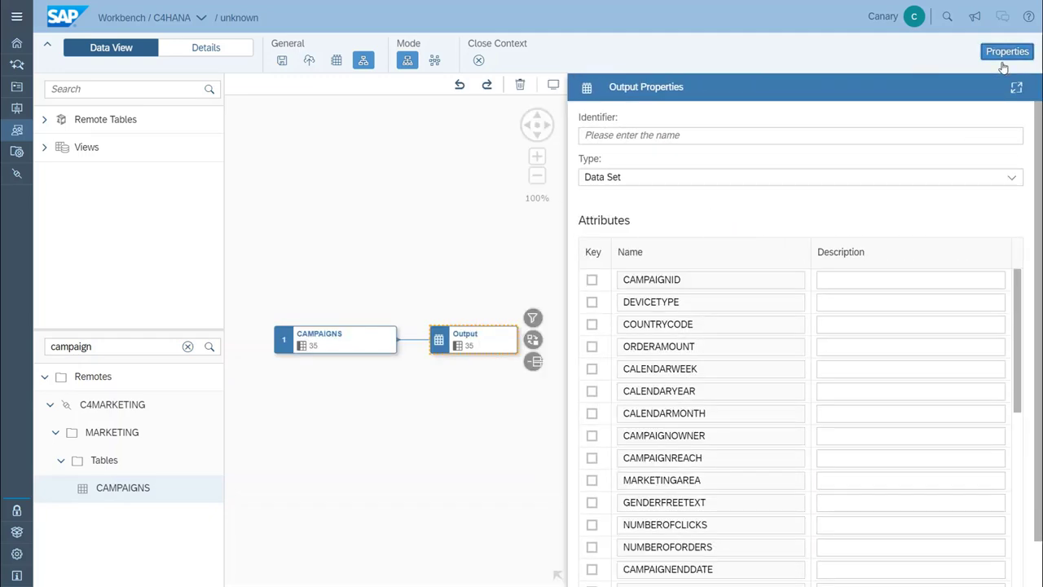
click(666, 135)
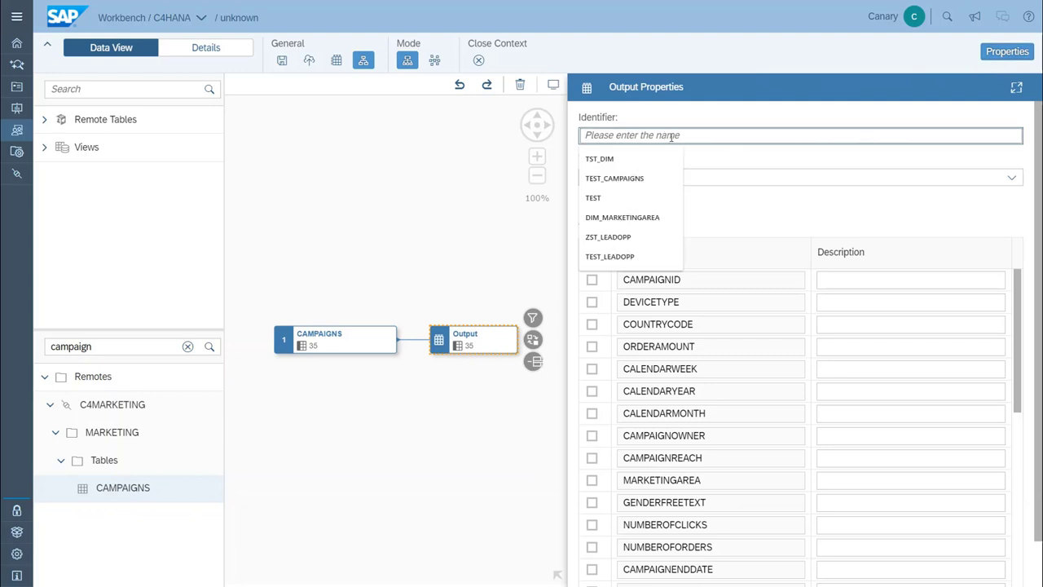
text(FACT_CAMPAIGNS)
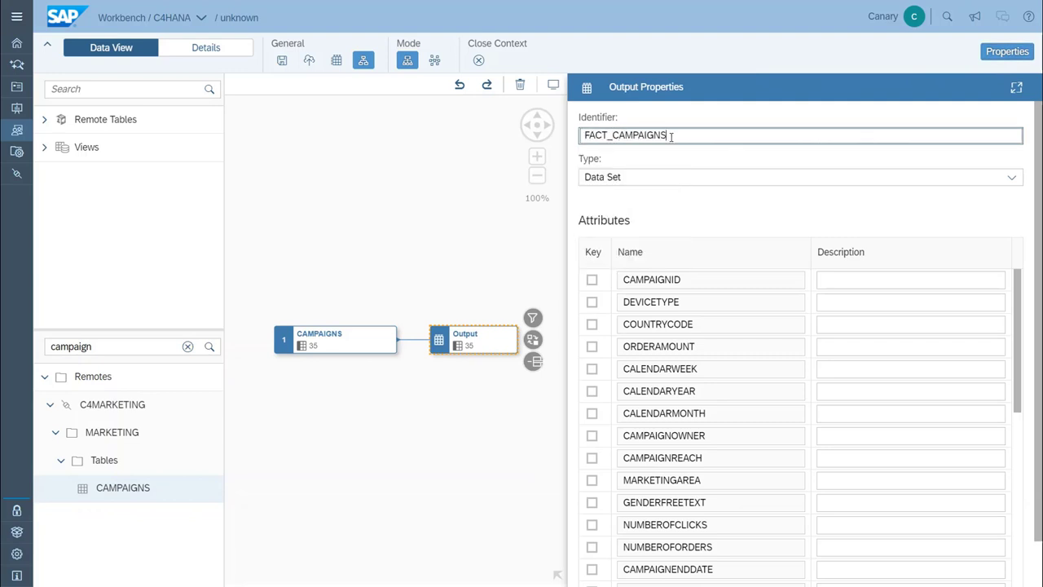
click(703, 203)
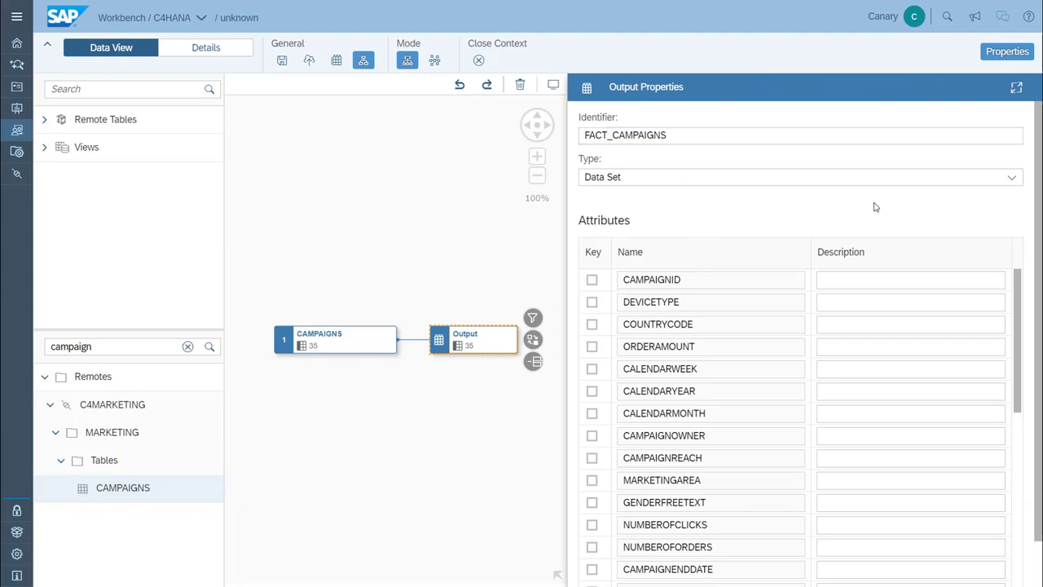
click(1010, 178)
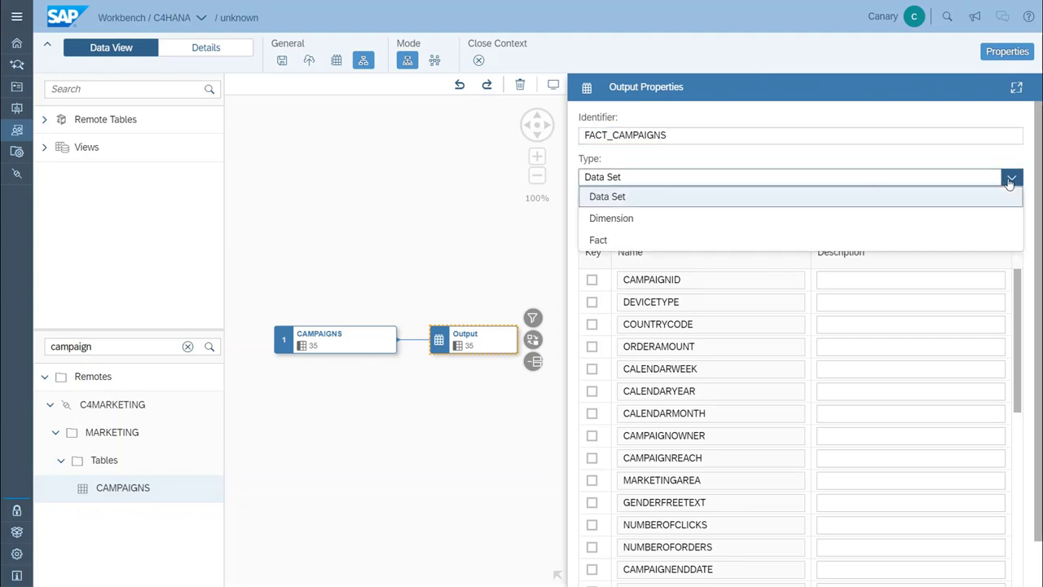
click(609, 243)
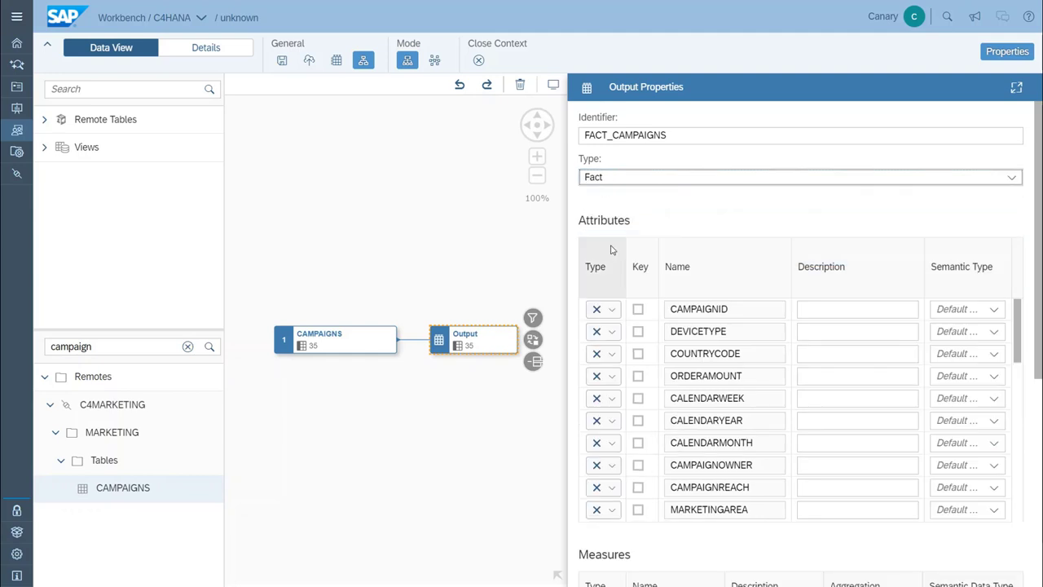
click(678, 221)
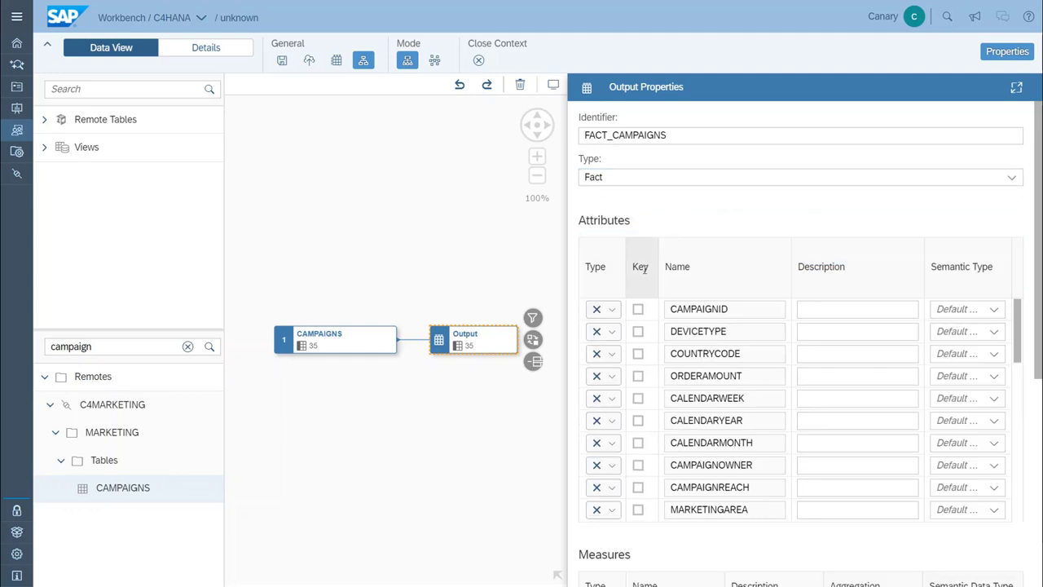
- Classify the fact view's columns, setting CAMPAIGNID and DEVICETYPE as Dimension and ORDERAMOUNT as Measure
click(611, 311)
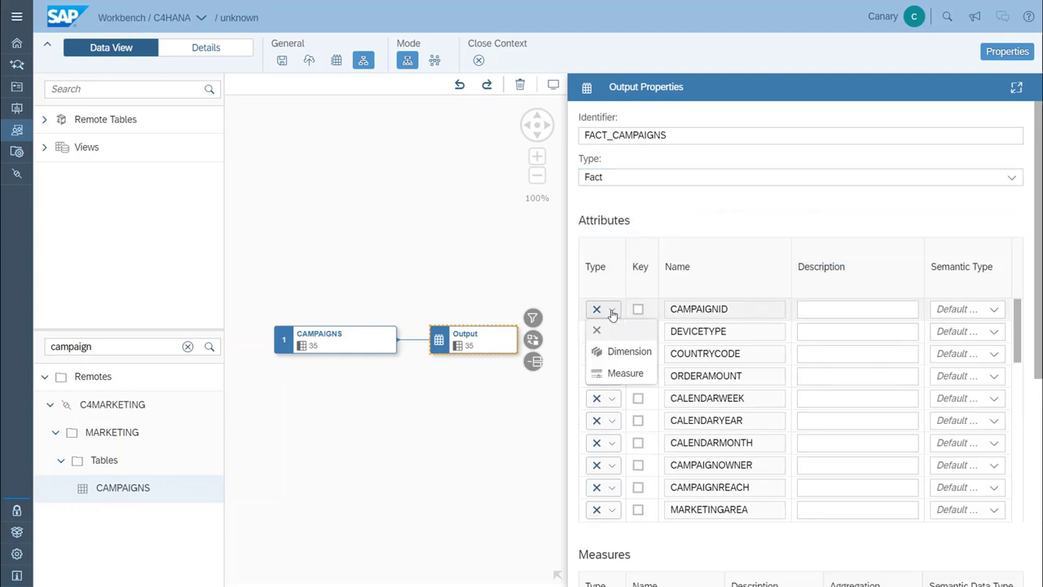
click(638, 359)
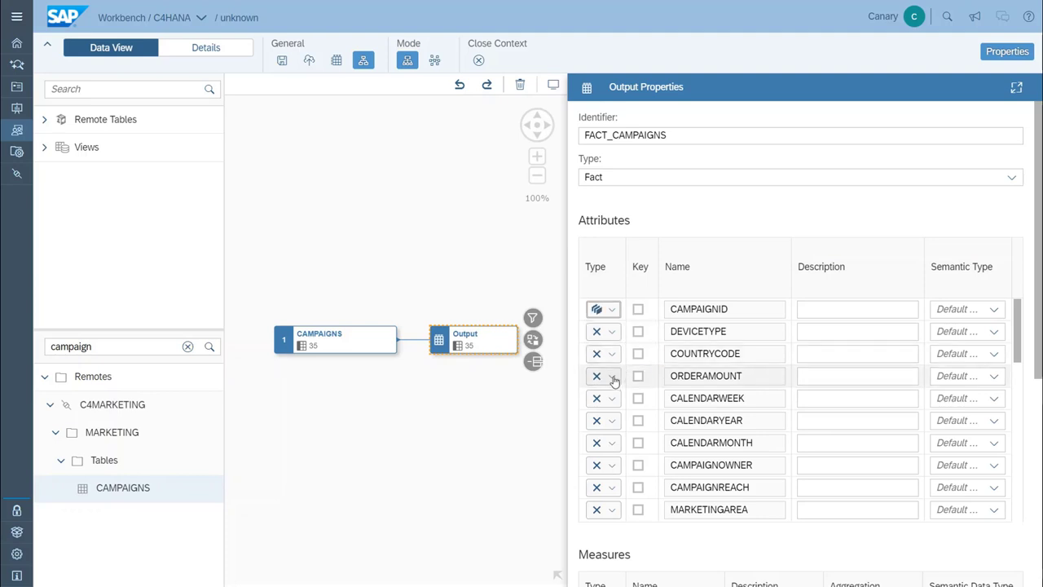
click(614, 378)
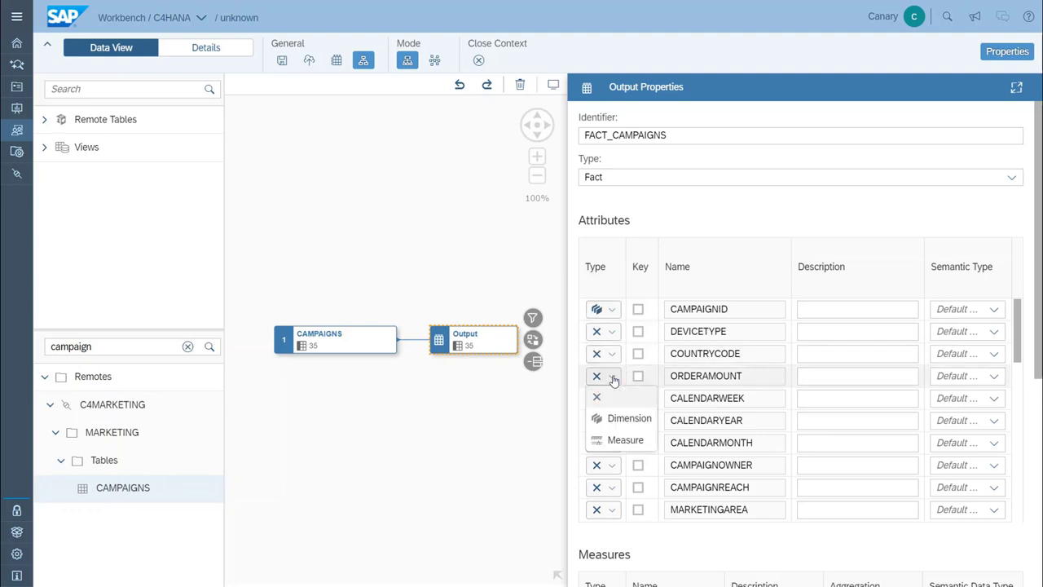
click(619, 444)
click(612, 331)
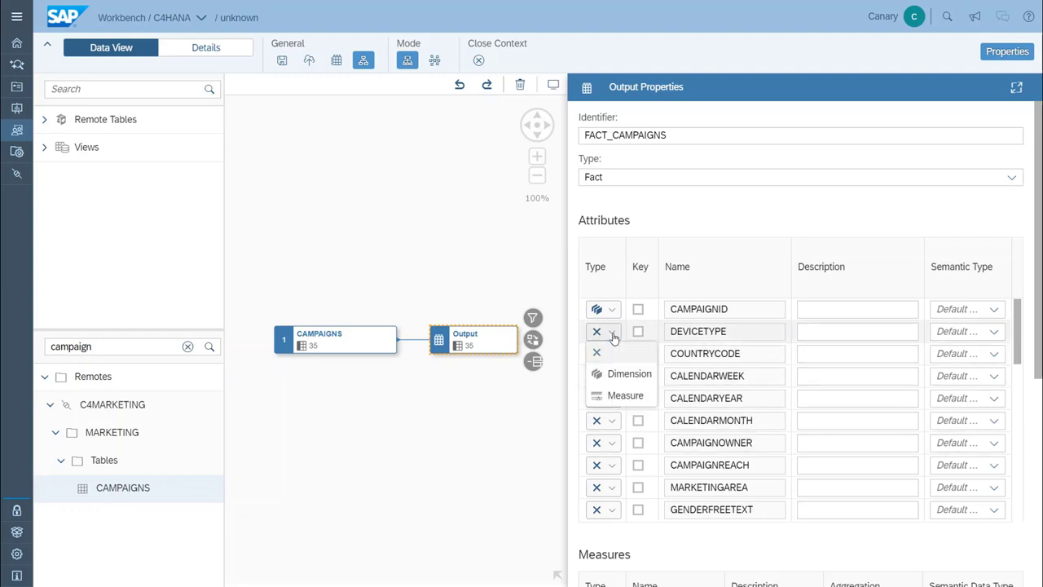
click(612, 380)
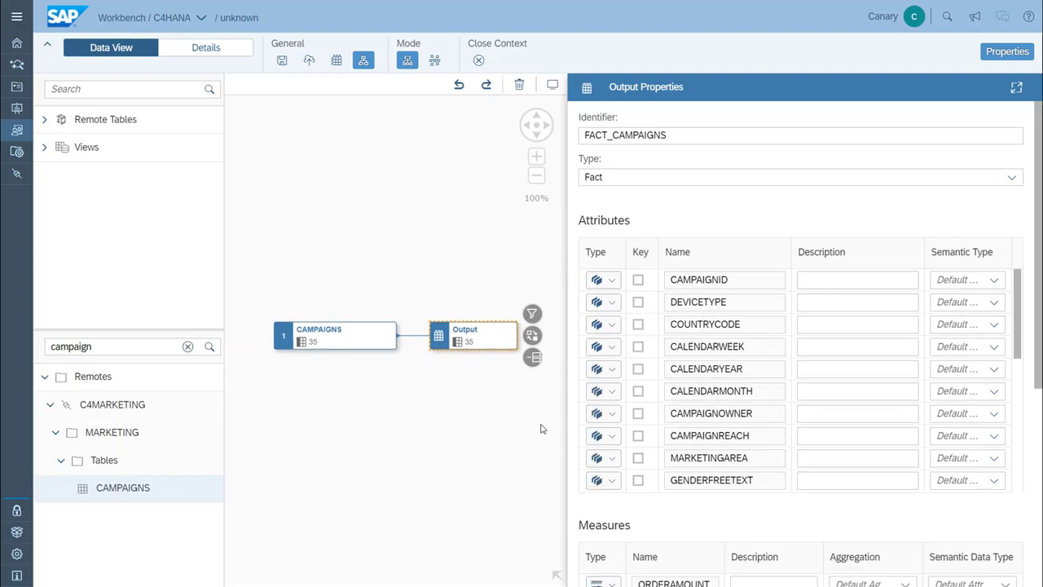
drag(1017, 337, 1022, 482)
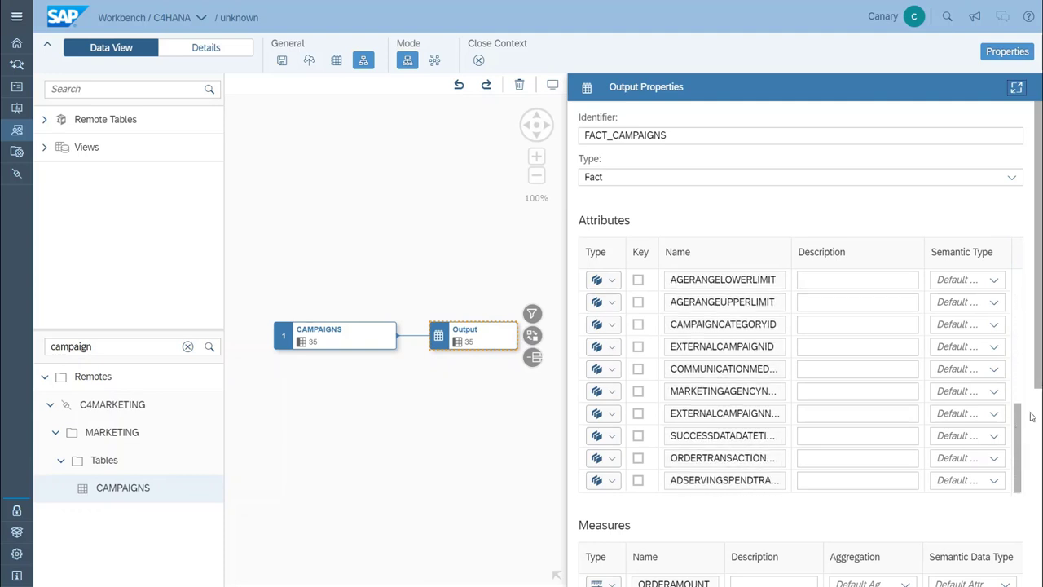
- Review the fact view's measures, close the output properties, and save and deploy FACT_CAMPAIGNS
drag(1038, 369, 1038, 531)
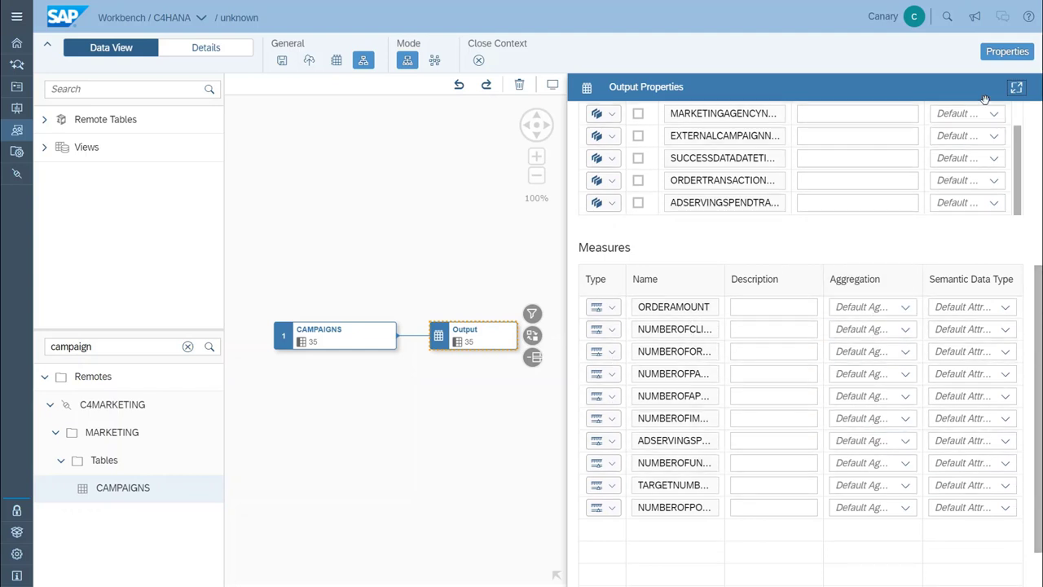
click(1007, 54)
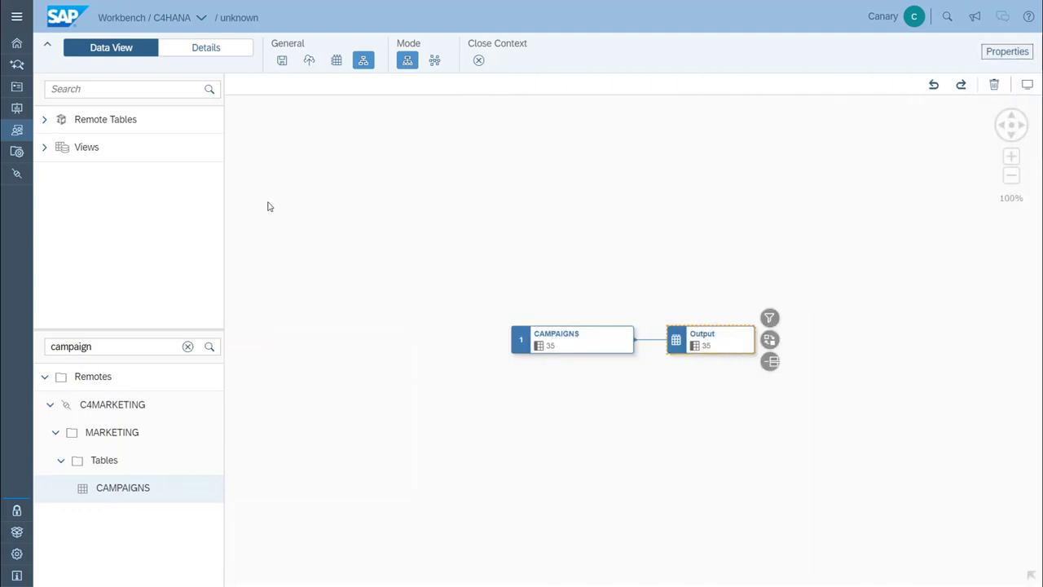
click(279, 68)
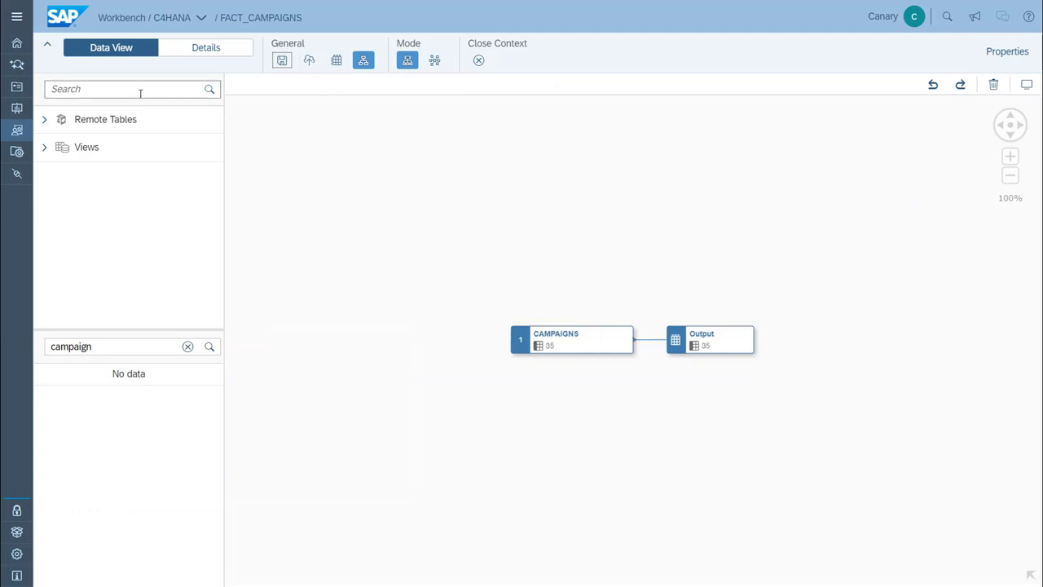
click(309, 62)
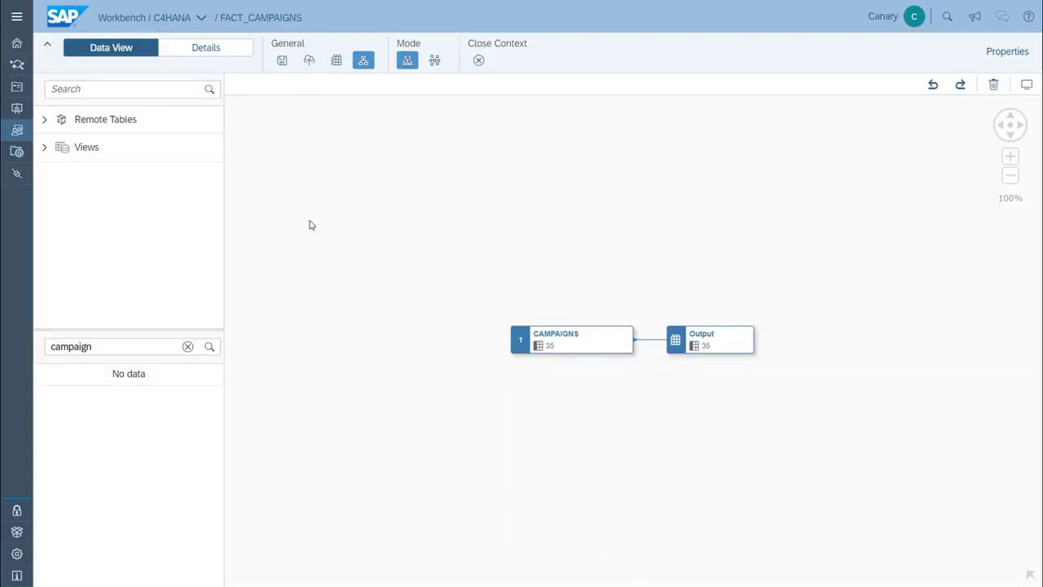
- Preview the data of the Output node, enlarge the preview to examine its rows, and close it again
click(336, 61)
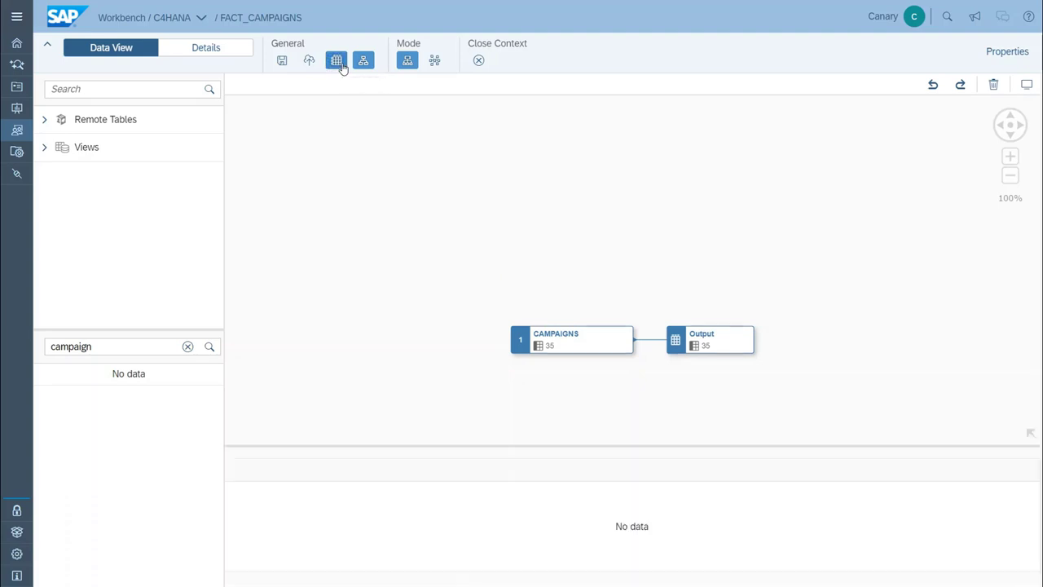
click(726, 341)
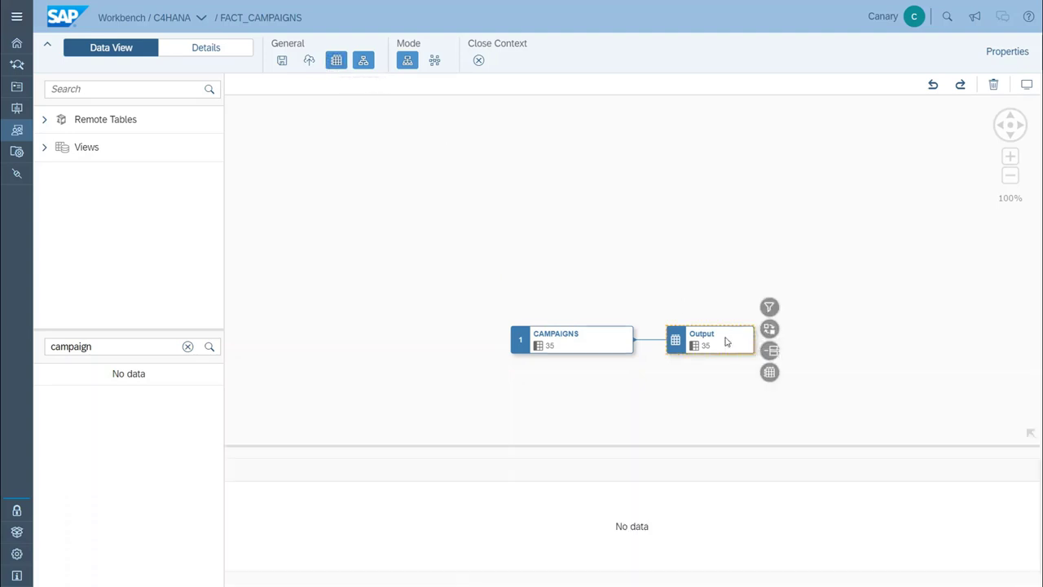
click(769, 372)
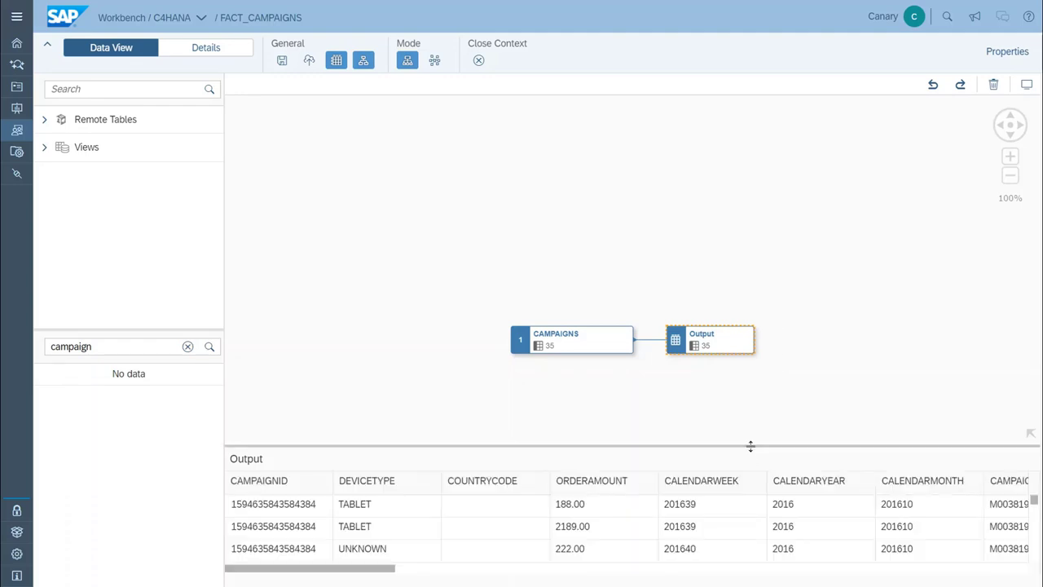
drag(752, 445, 751, 386)
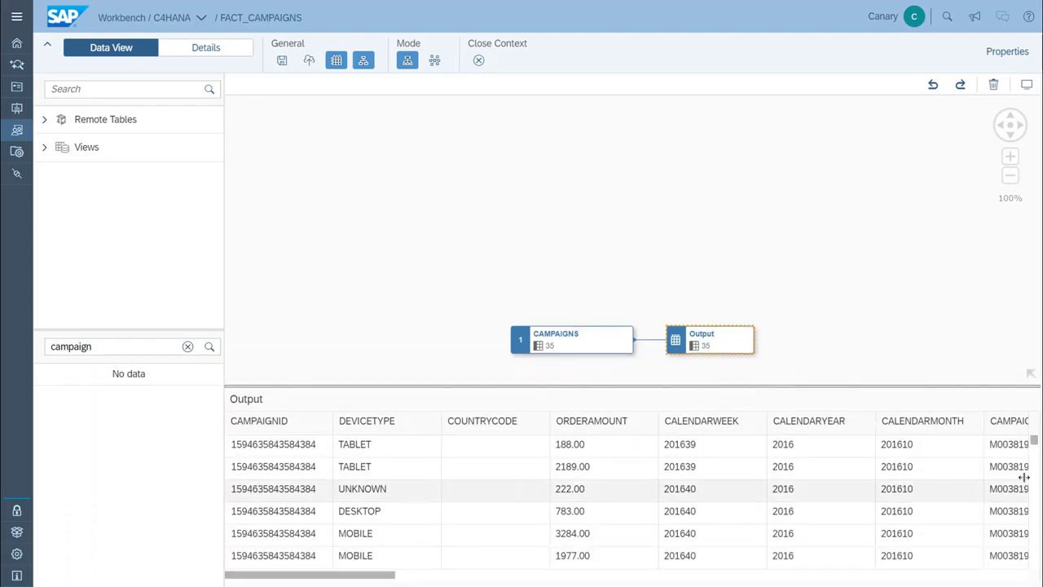
drag(1035, 441, 1035, 533)
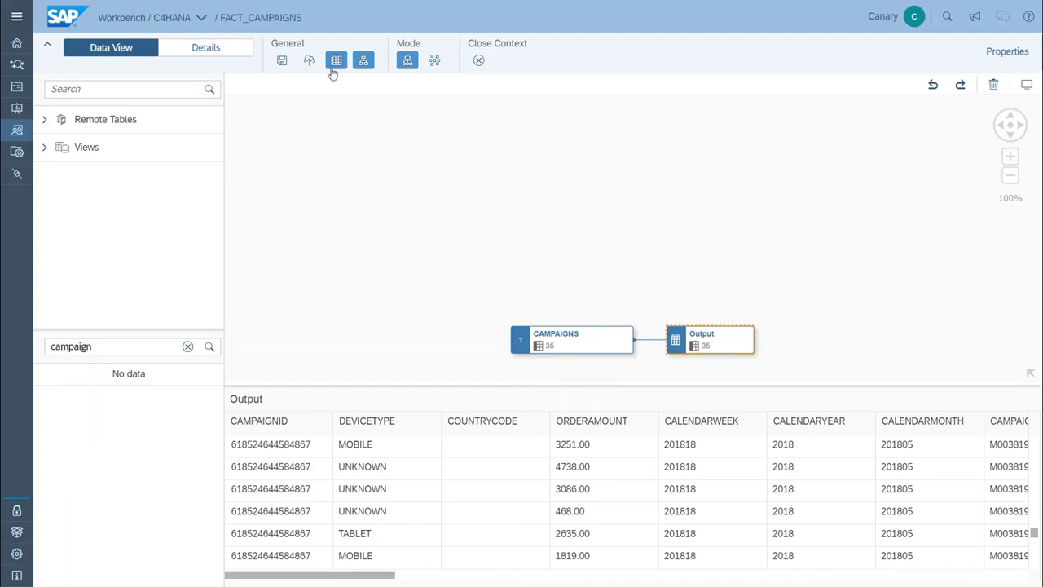
click(334, 69)
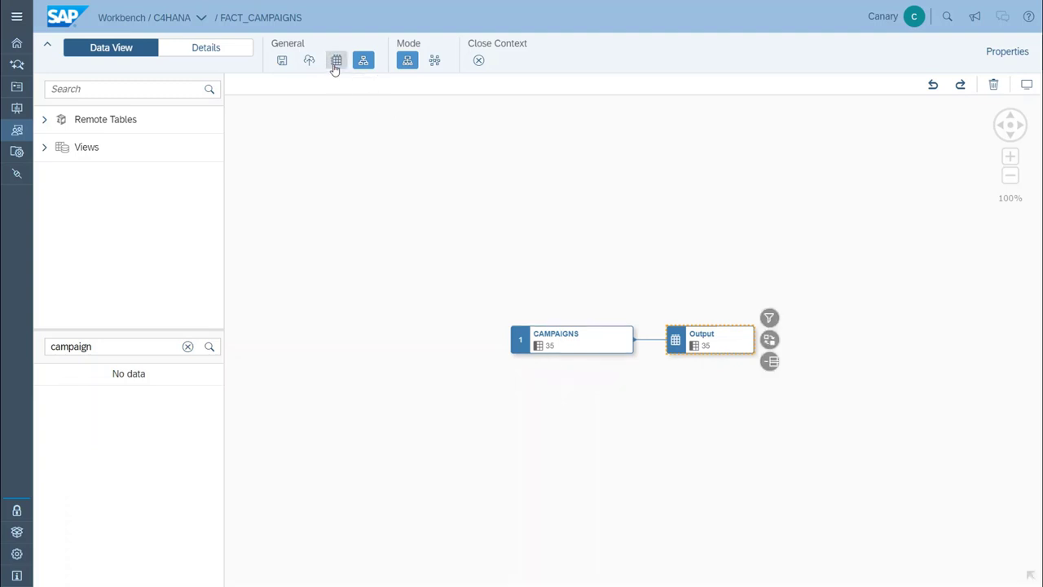
click(338, 252)
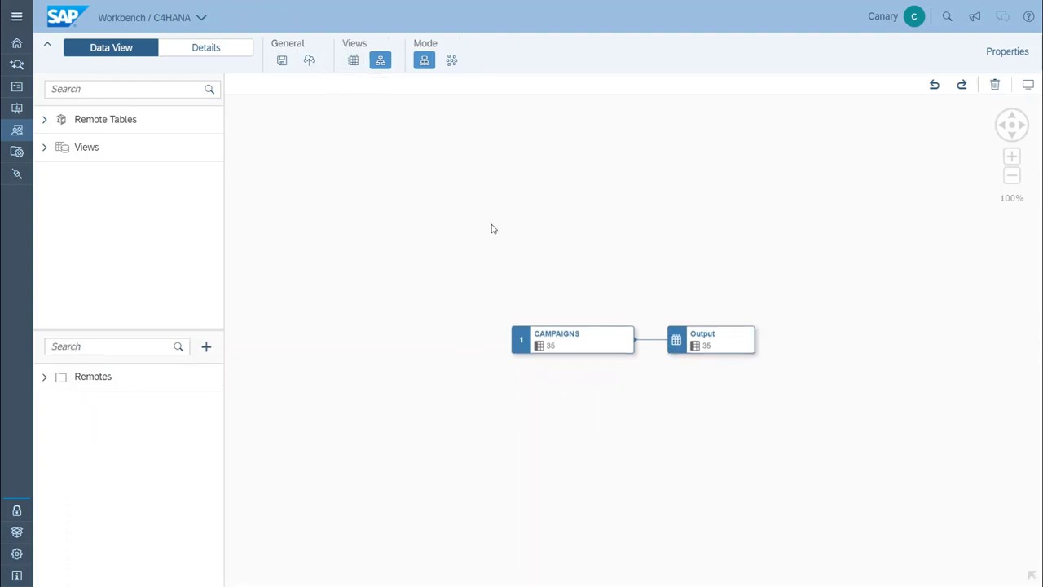
- Switch the campaigns view to association modelling and associate its output with the DIM_COMMUNICATIONMEDIUM view
click(451, 62)
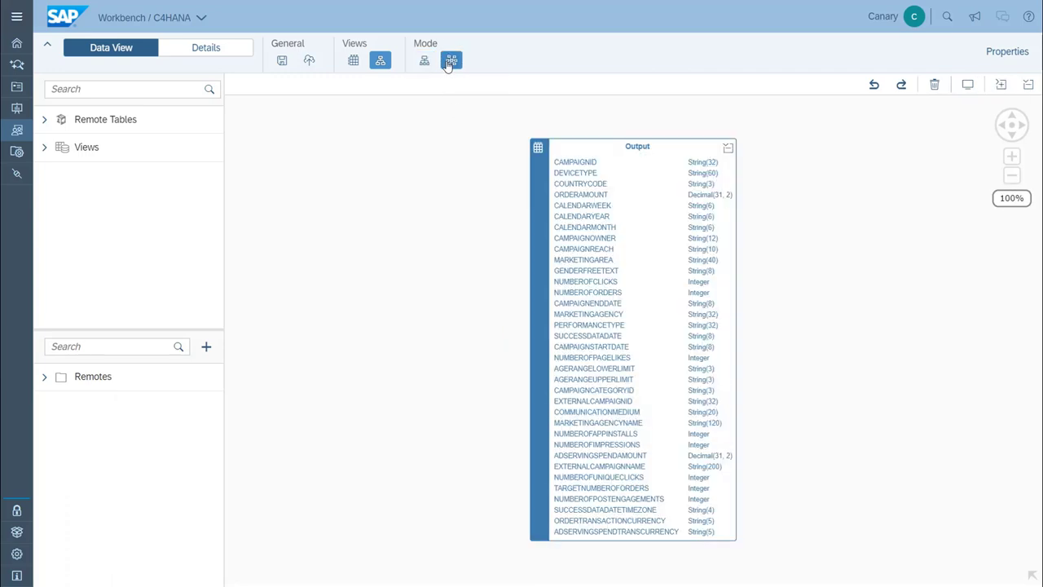
click(45, 153)
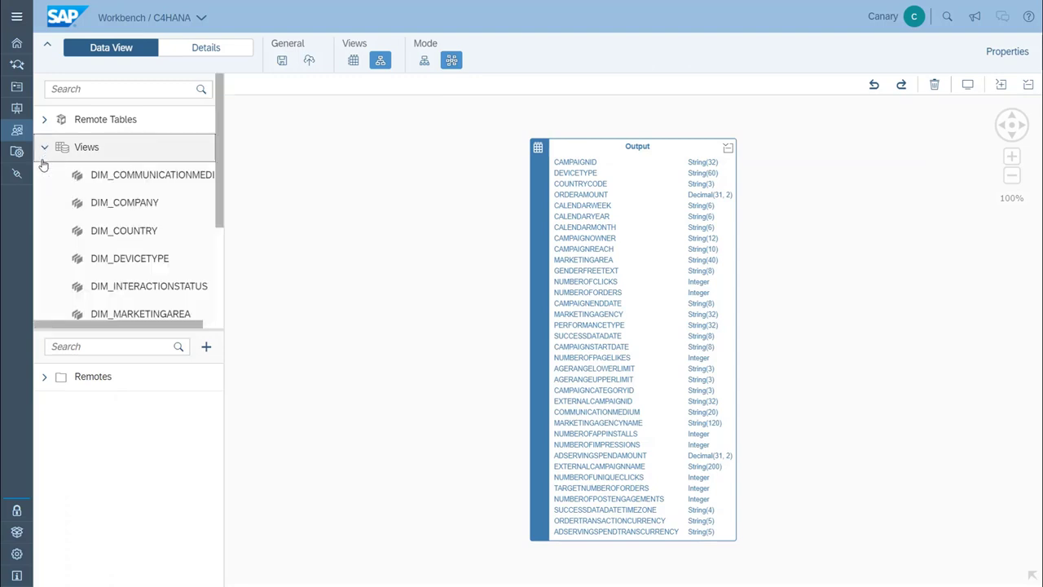
click(132, 182)
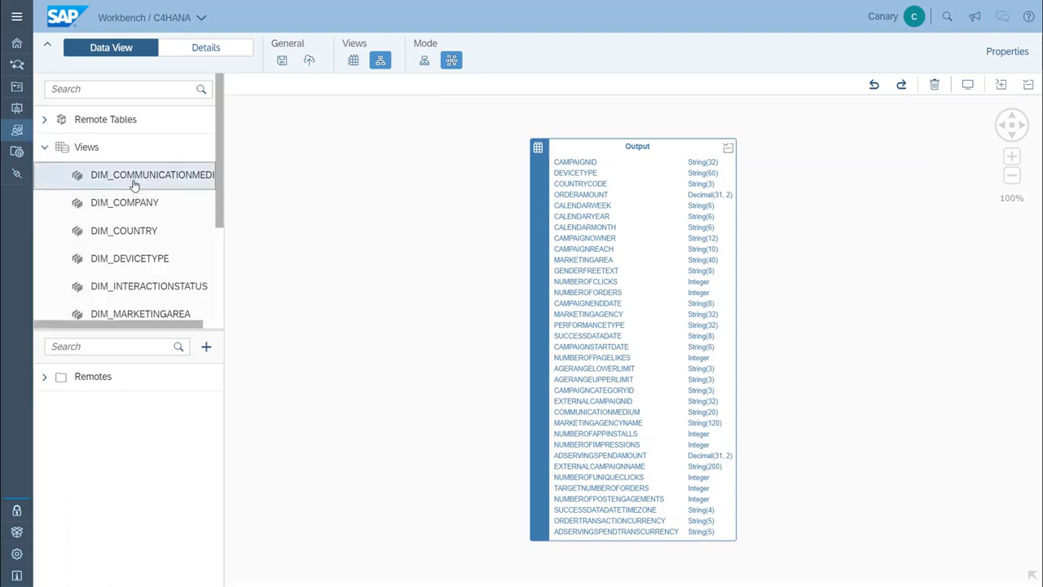
drag(126, 180, 615, 160)
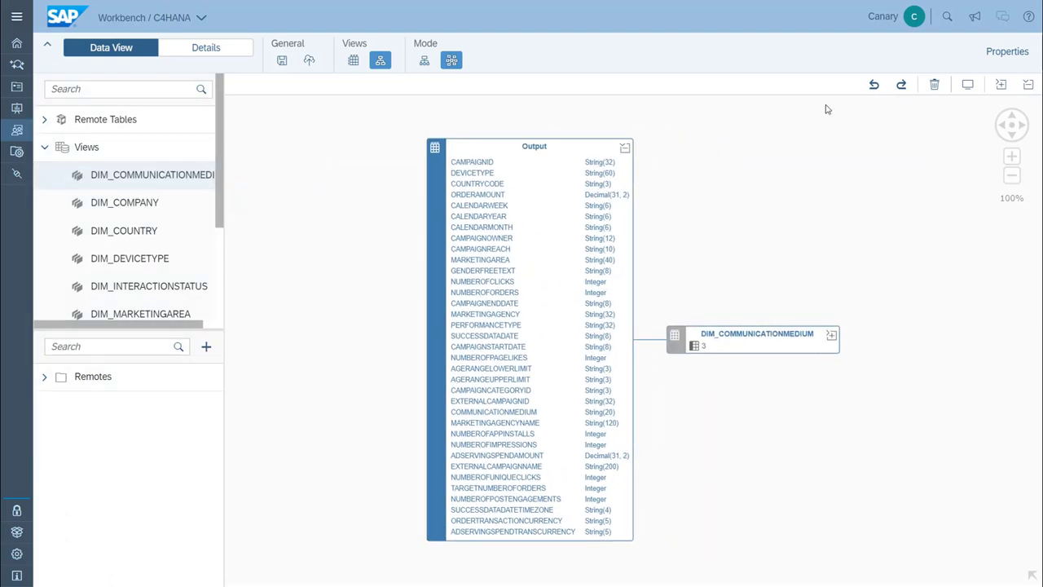
- In the association properties, filter the output columns by "comm" and map COMMUNICATIONMEDIUM to COMMUNICATIONMEDIUM in DIM_COMMUNICATIONMEDIUM
click(1002, 51)
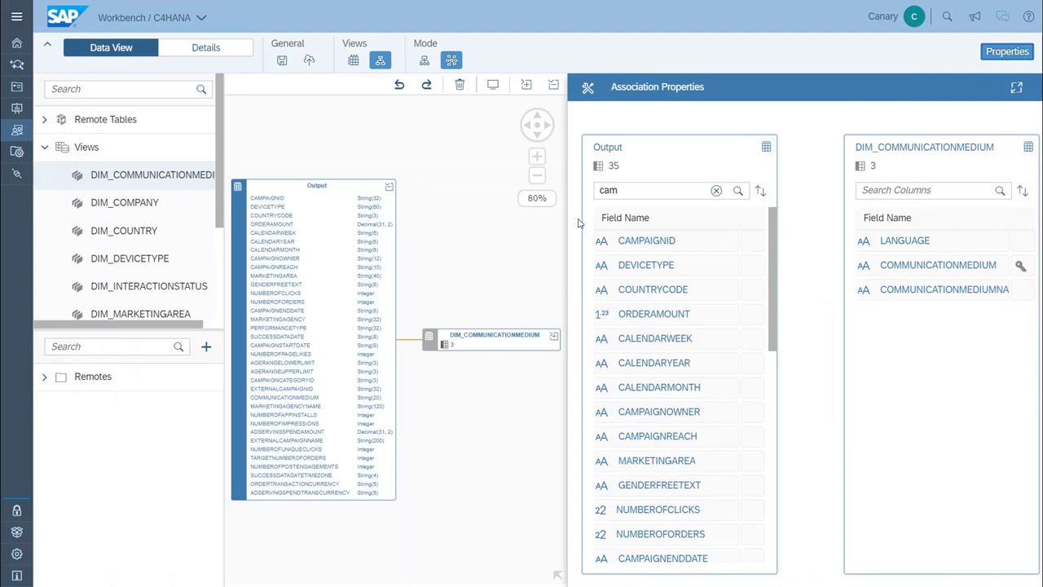
double_click(619, 194)
text(comm)
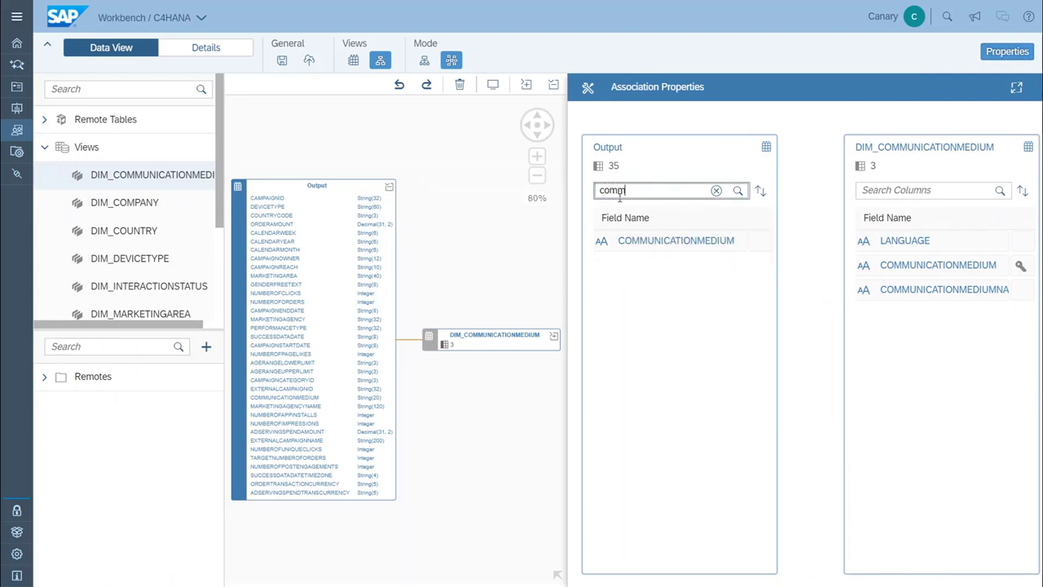
click(698, 248)
drag(684, 245, 911, 269)
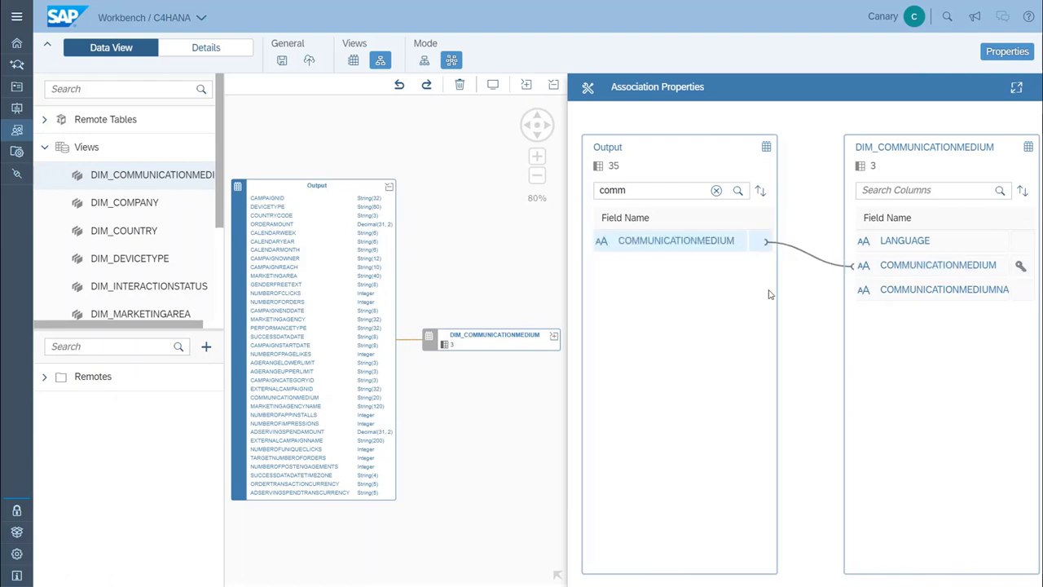
- Associate the output with DIM_COUNTRY, filter the output columns by "count", and map COUNTRYCODE to COUNTRY
click(144, 231)
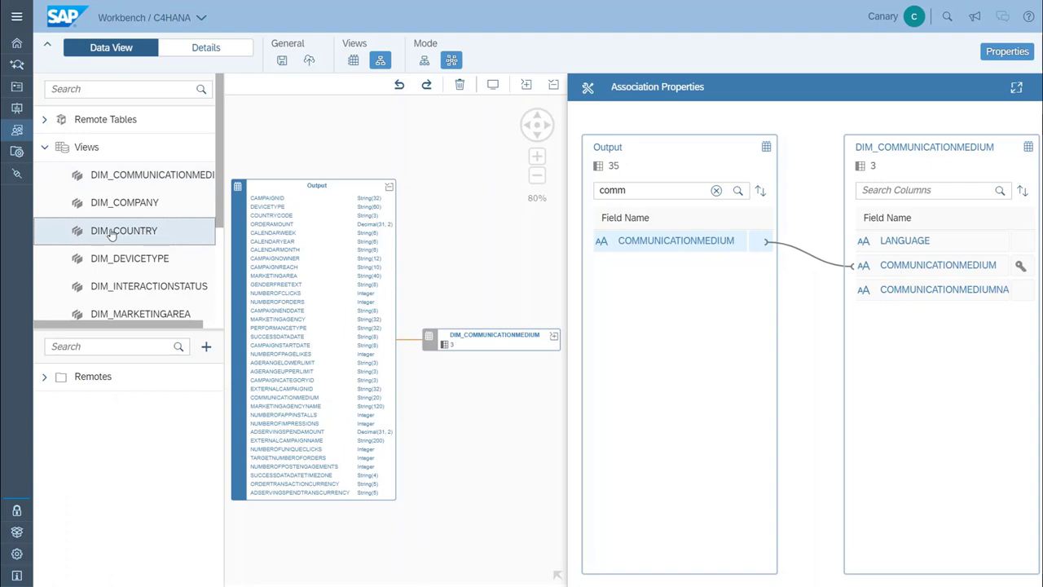
drag(112, 232, 345, 224)
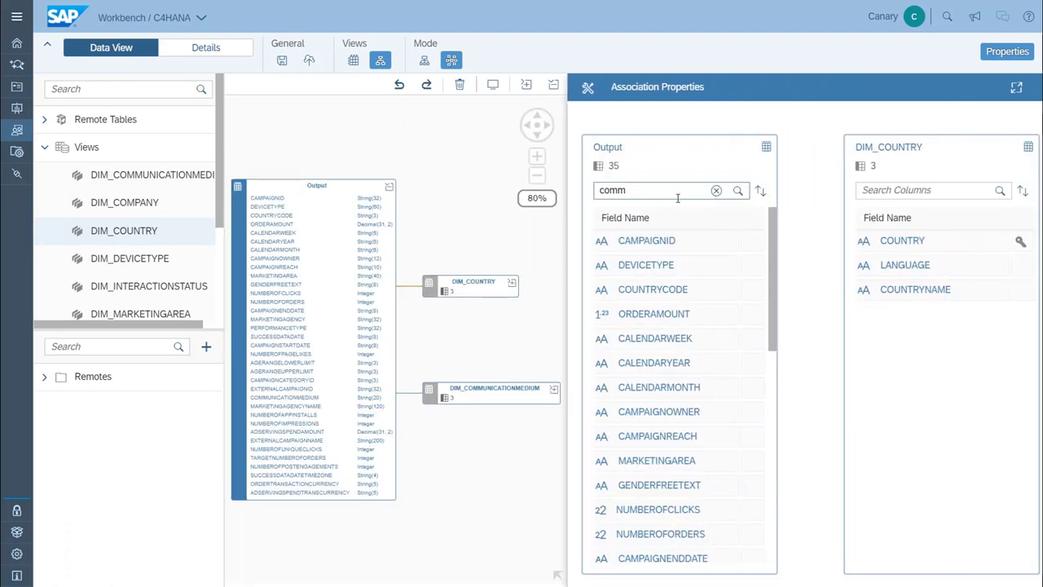
double_click(647, 192)
text(ount)
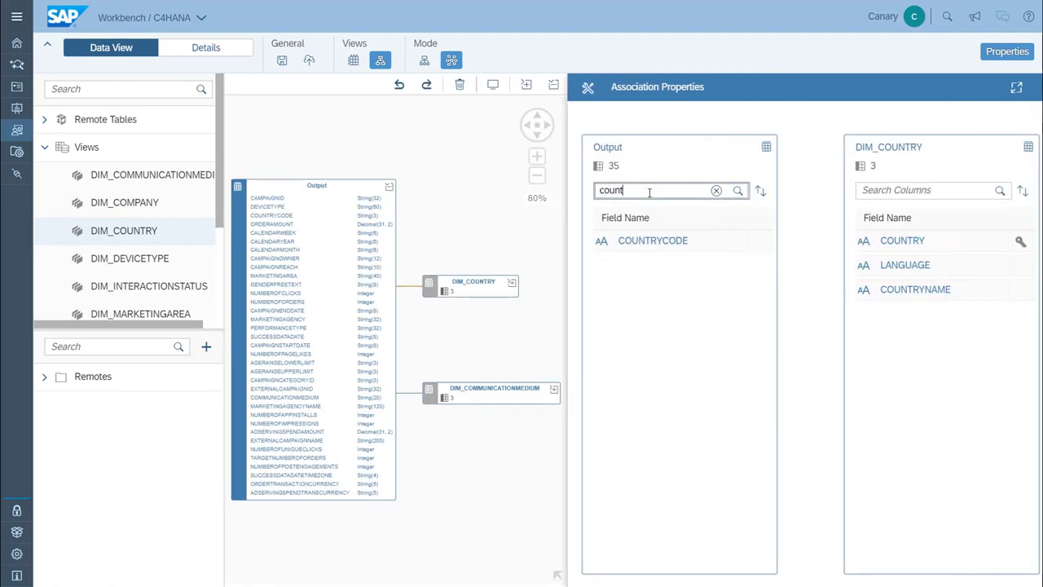
click(699, 248)
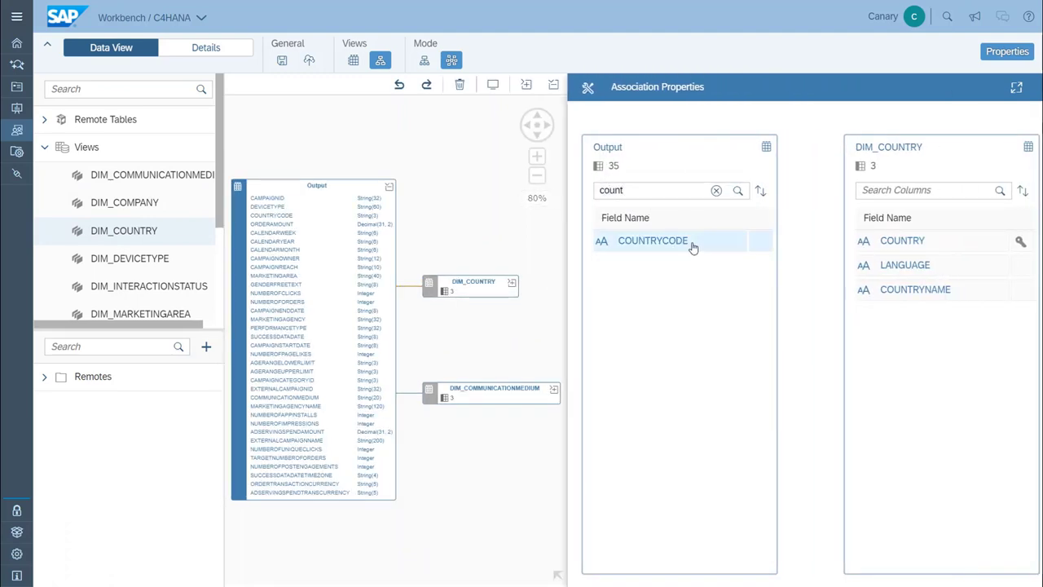
drag(693, 248, 911, 248)
- Associate the output with DIM_DEVICETYPE, filter the output columns by "device", and map DEVICETYPE to DEVICETYPE
click(96, 262)
drag(96, 262, 339, 207)
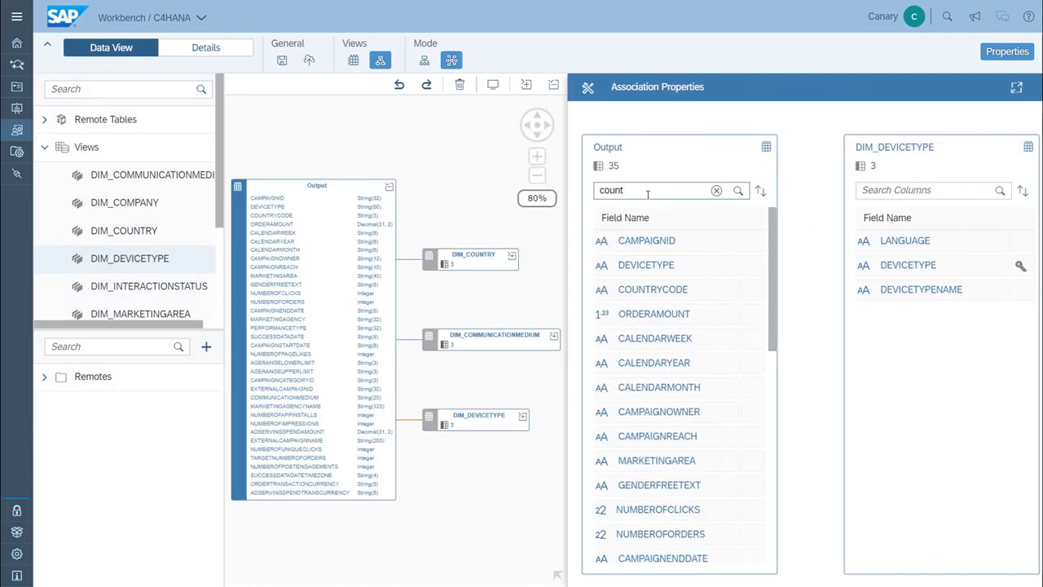
double_click(648, 190)
text(device)
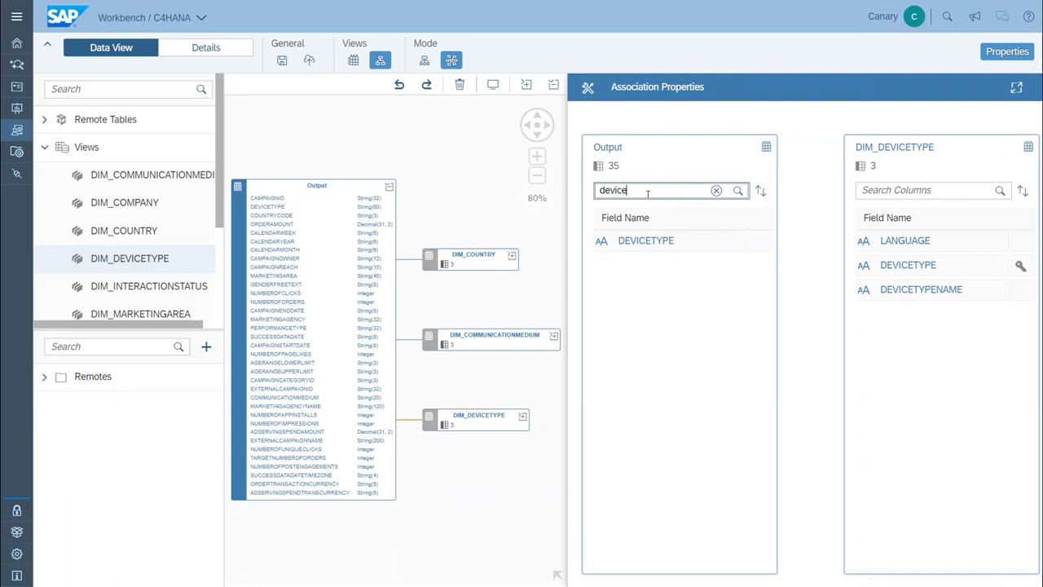
click(698, 242)
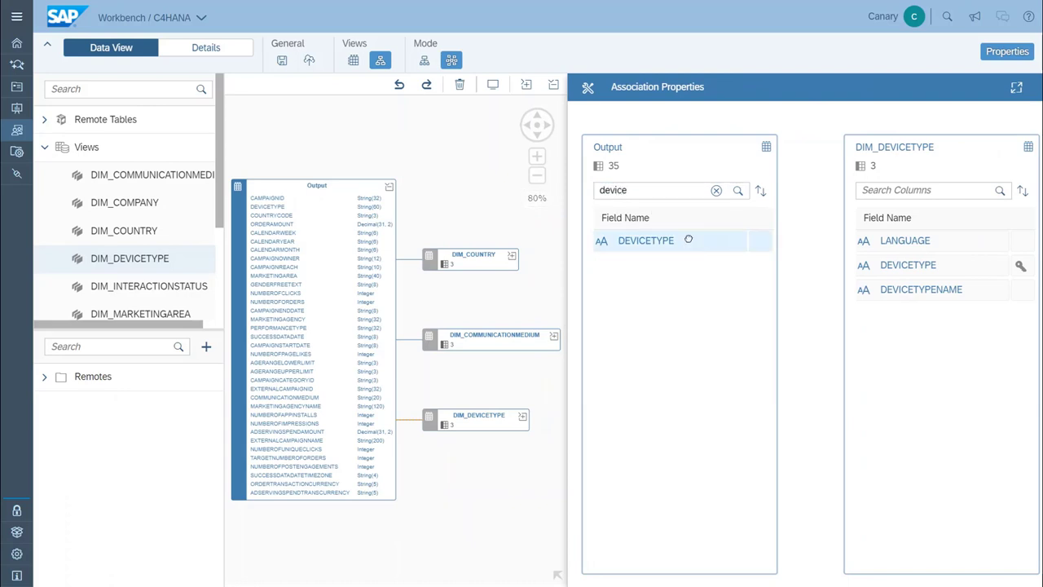
drag(688, 239, 900, 268)
- Associate the output with DIM_MARKETINGAREA, filter the output columns by "mark", and map MARKETINGAREA to MarketingArea
scroll(155, 298, down, 2)
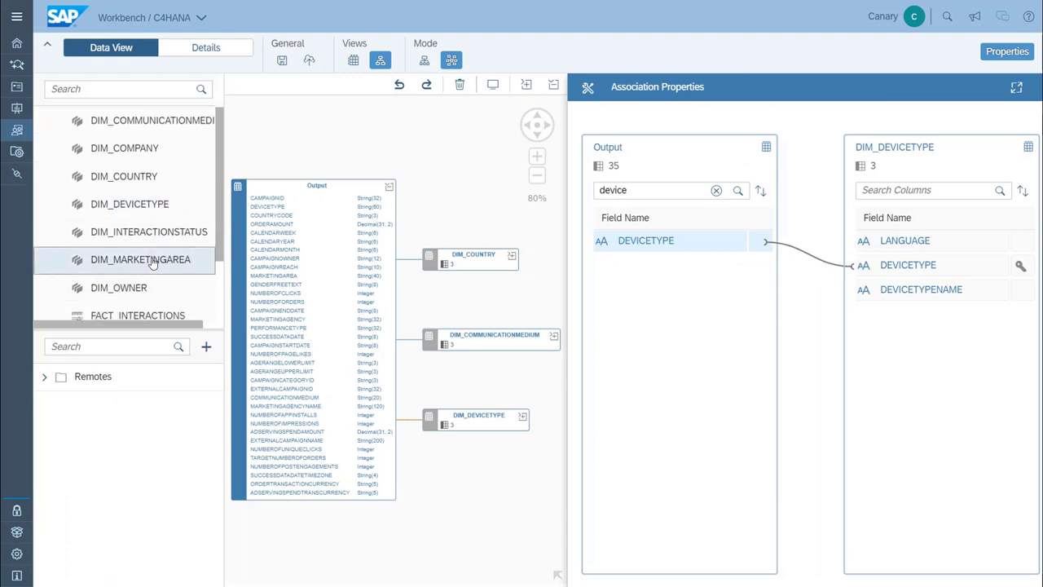
drag(152, 262, 278, 190)
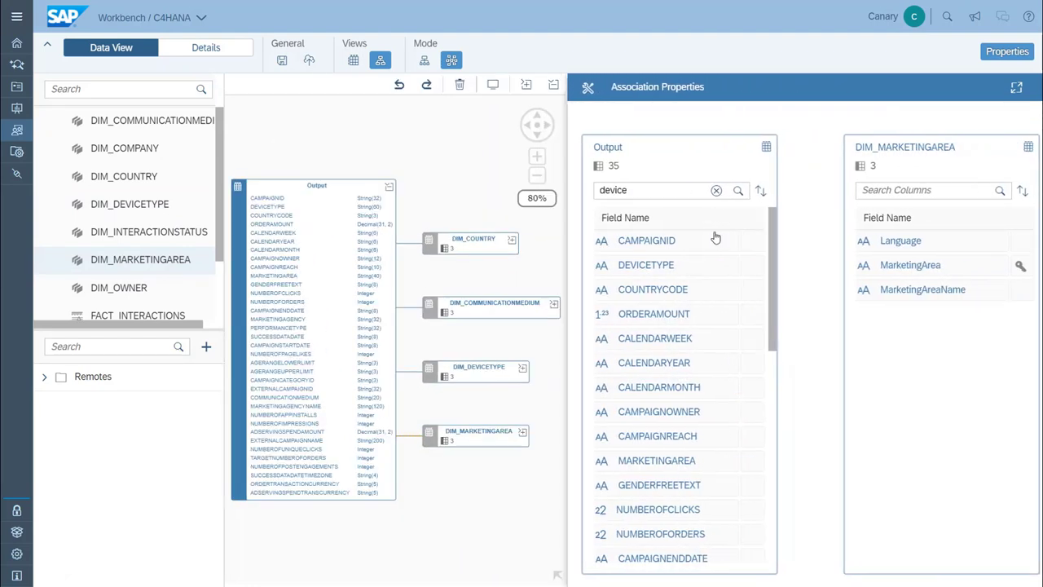
double_click(645, 190)
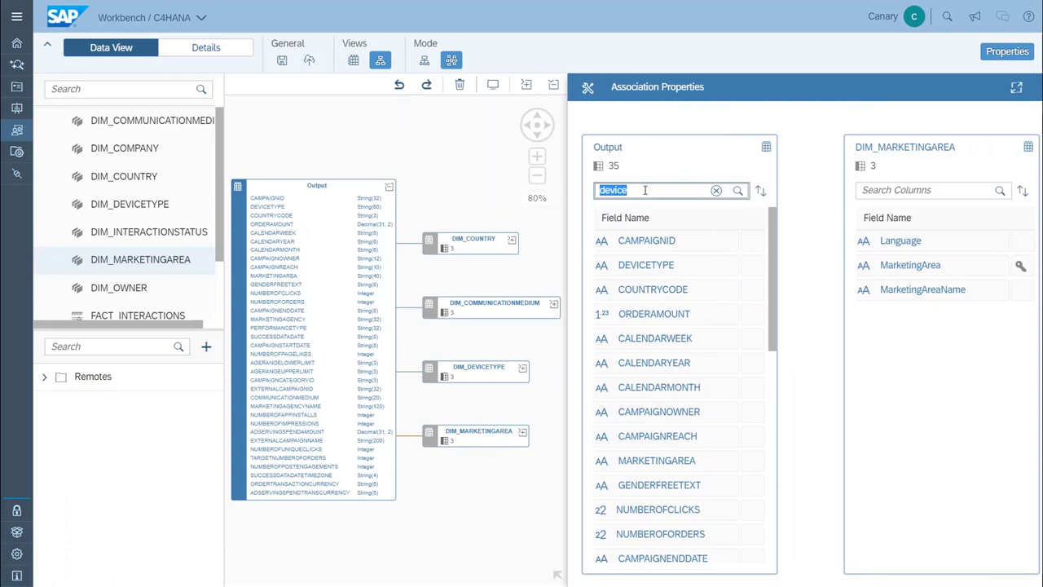
text(mark)
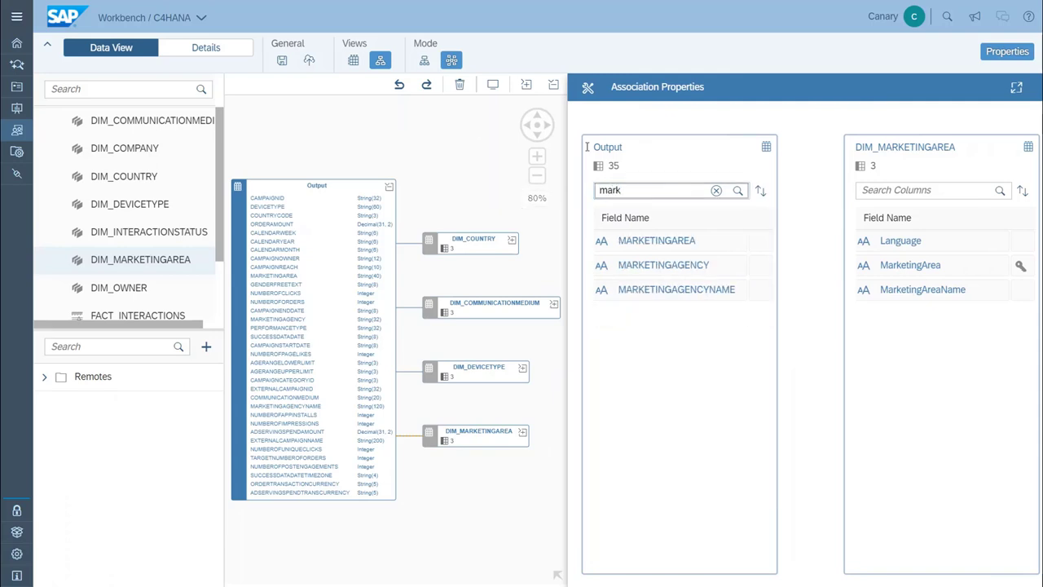
click(696, 245)
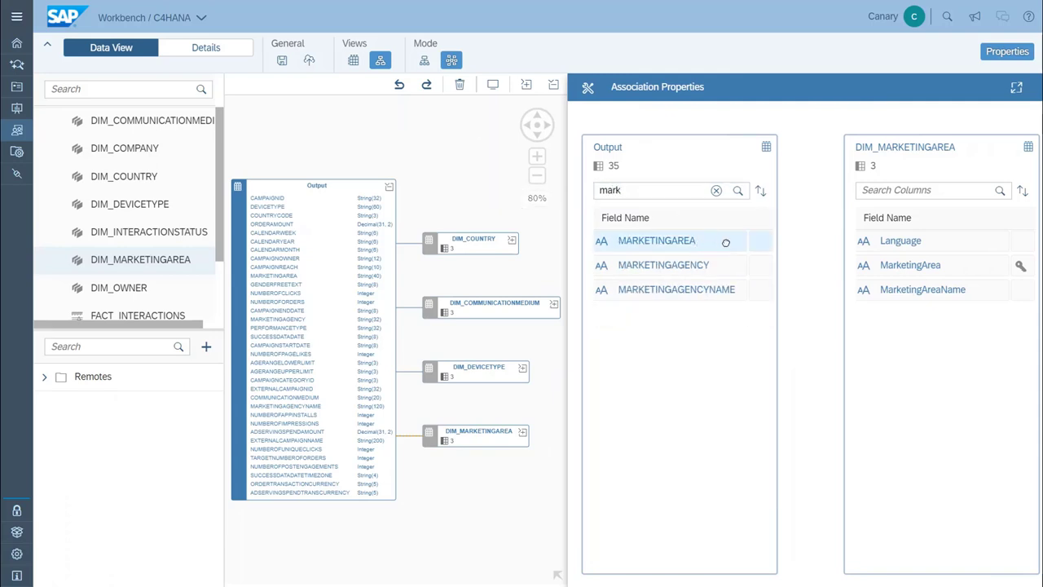
drag(725, 242, 906, 271)
- Associate the output with DIM_OWNER, filter by "owner", map CAMPAIGNOWNER to USERID, and close the association properties
click(128, 290)
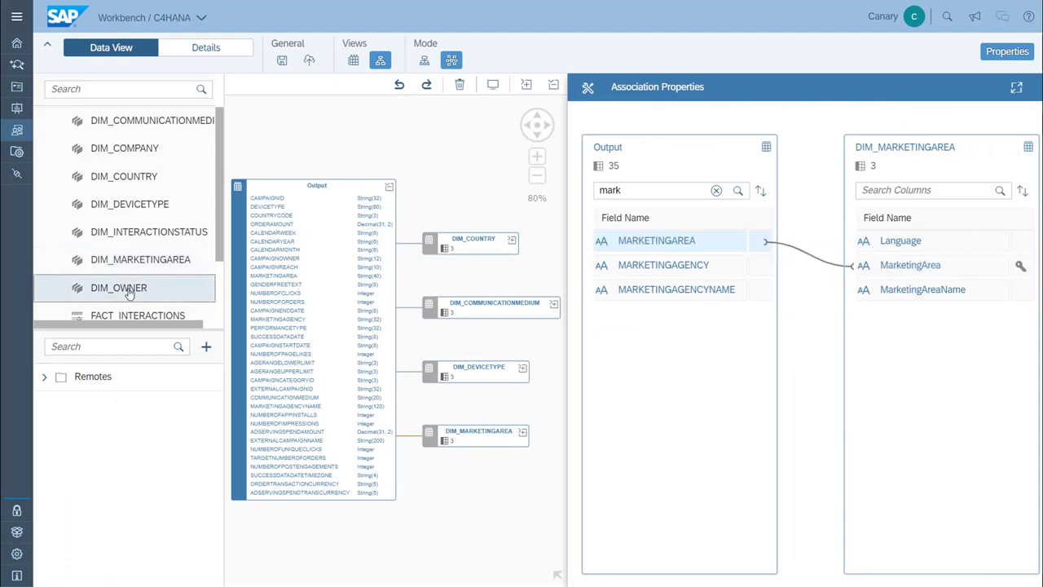
drag(128, 293, 330, 192)
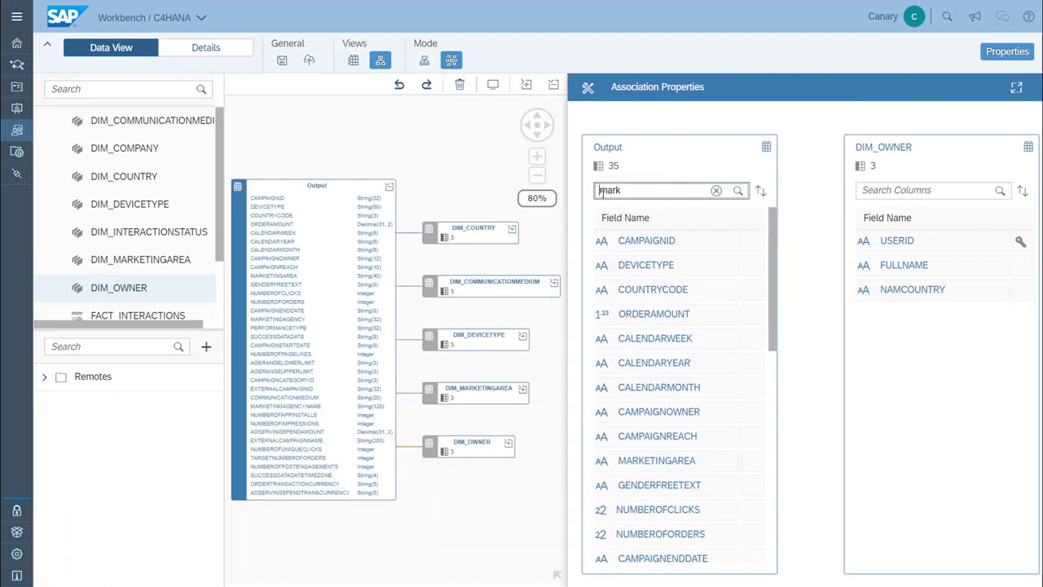
text(owner)
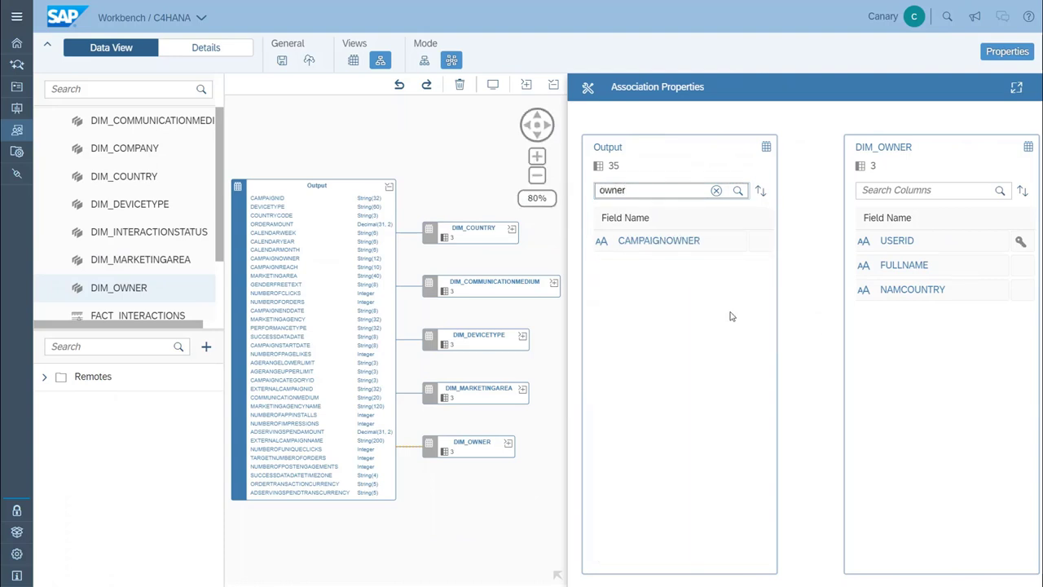
click(714, 246)
drag(699, 243, 909, 241)
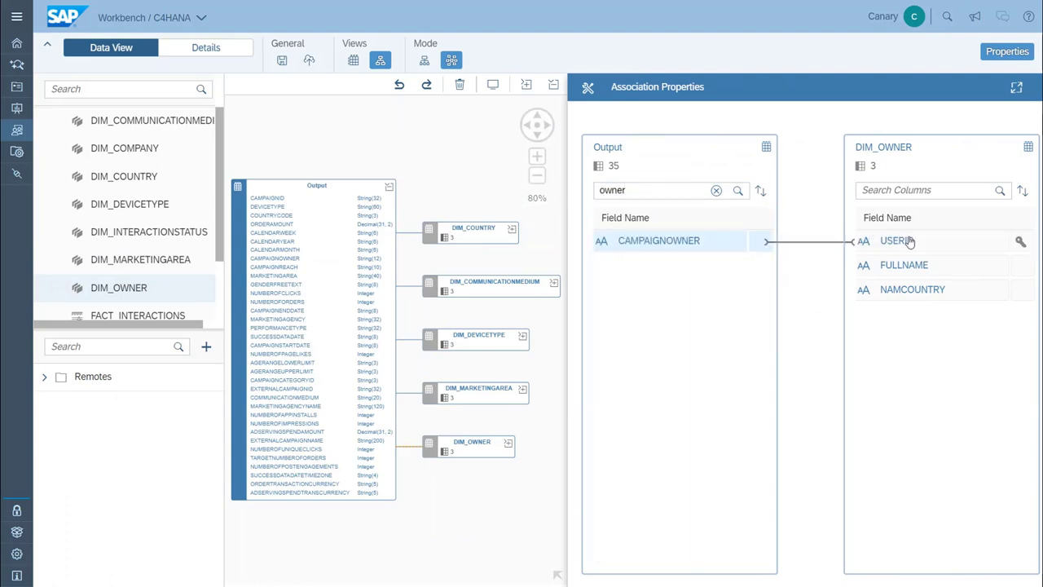
click(995, 54)
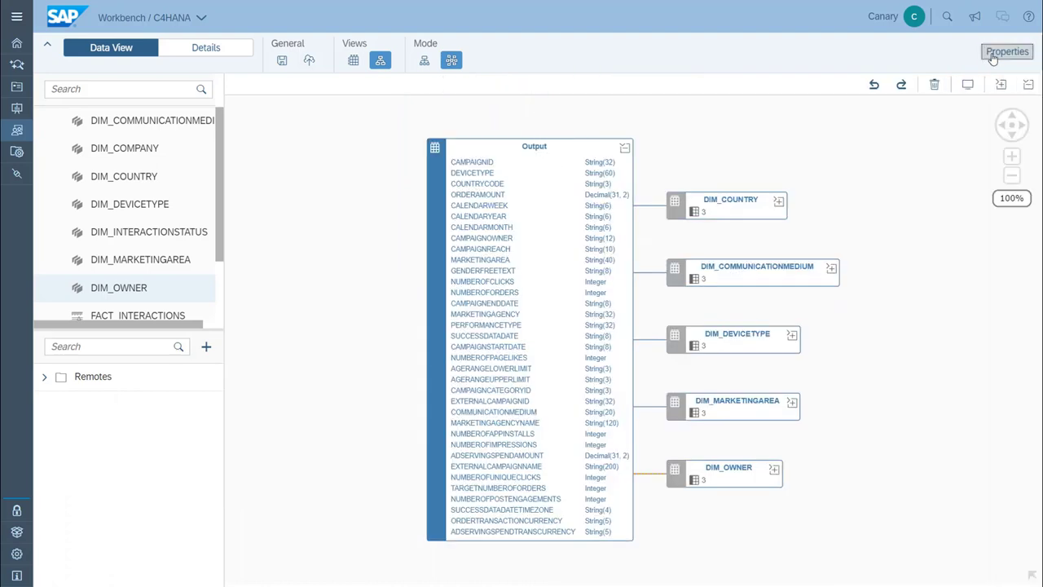
- Save the campaigns fact view and create a new story with a responsive page
click(283, 60)
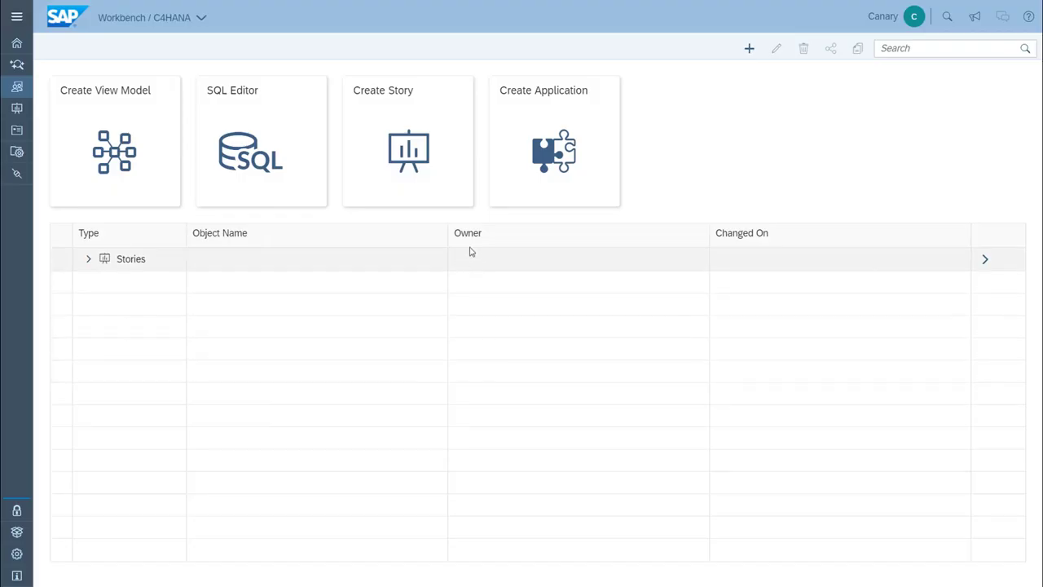
click(446, 175)
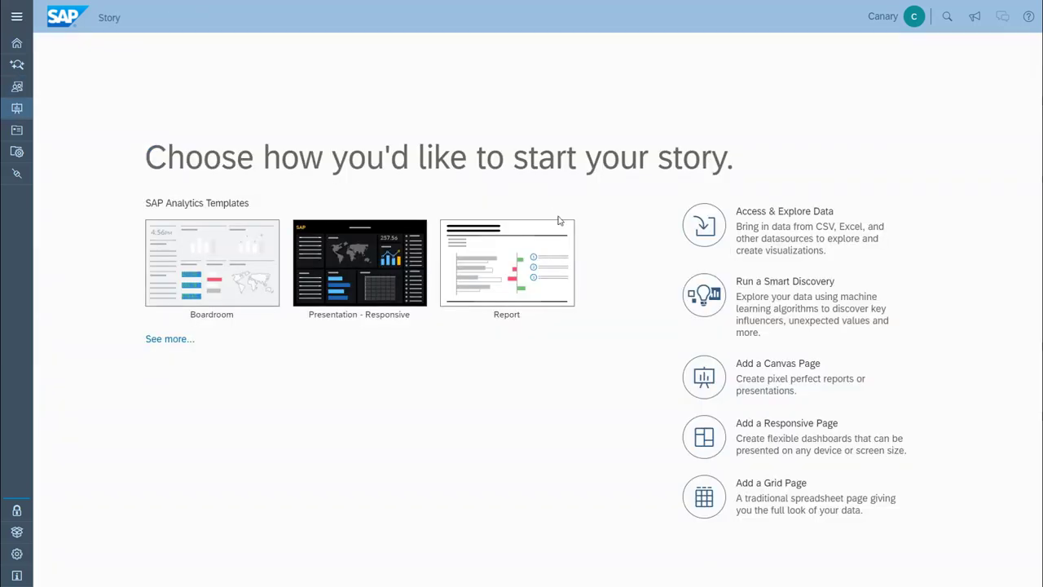
click(720, 440)
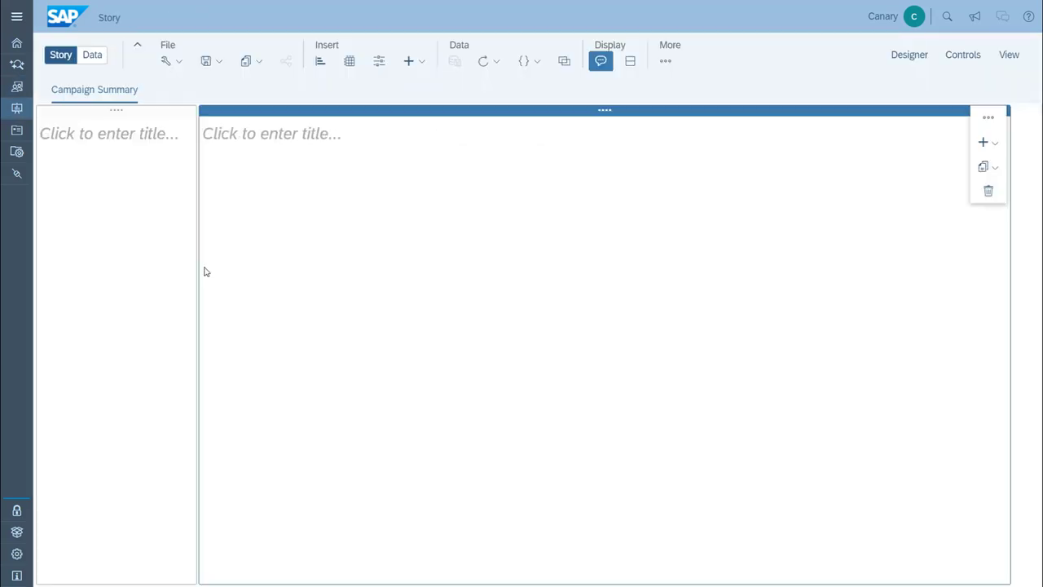
- Insert a chart based on the FACT_CAMPAIGNS model from the C4HANA folder into the wide lane and widen it slightly
click(249, 184)
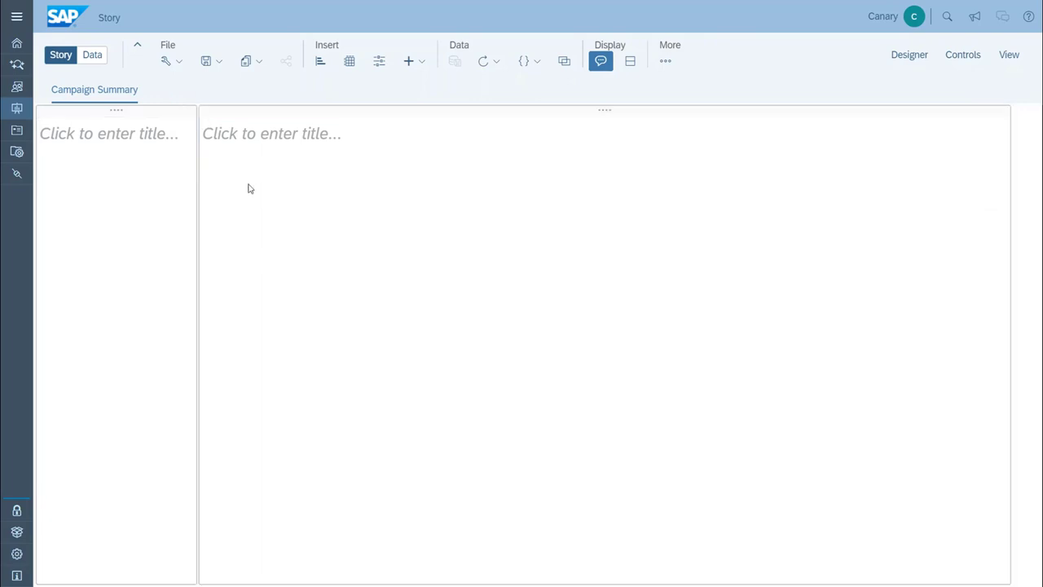
click(322, 61)
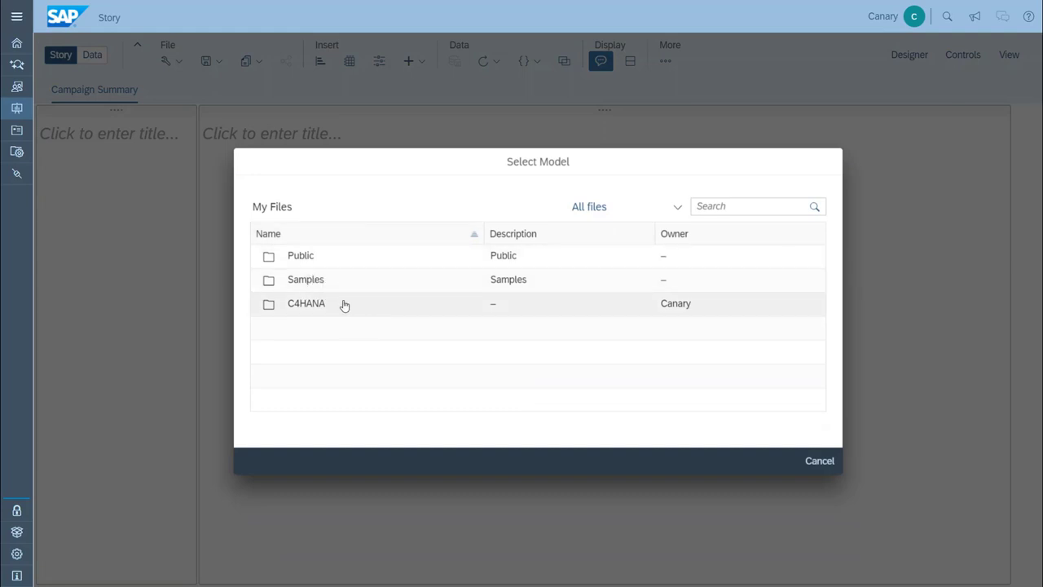
click(343, 303)
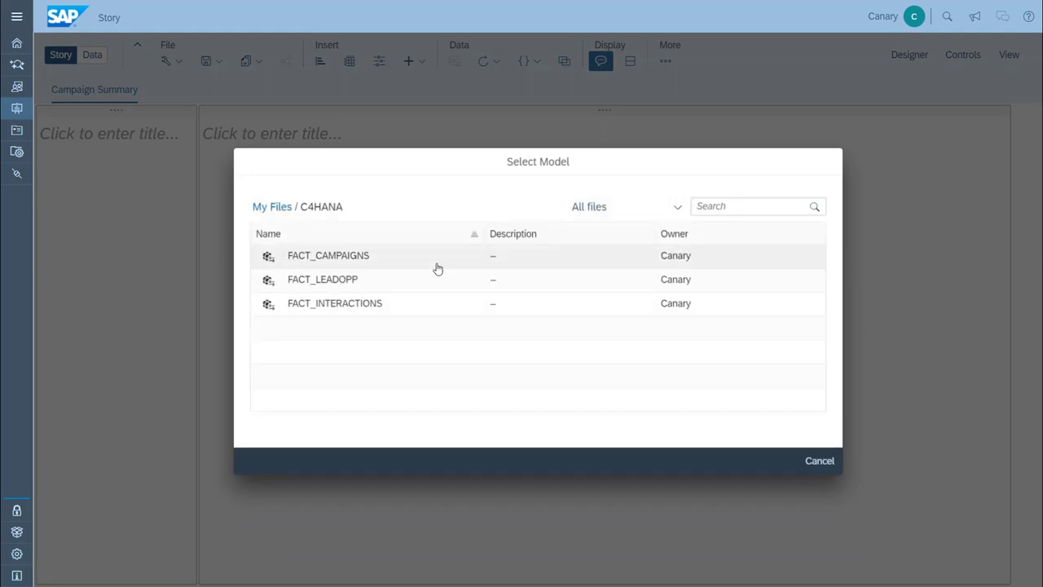
click(390, 264)
drag(541, 353, 575, 356)
- Assign the measure Number of Clicks and the dimension Campaign Name to the horizontal bar chart
click(802, 394)
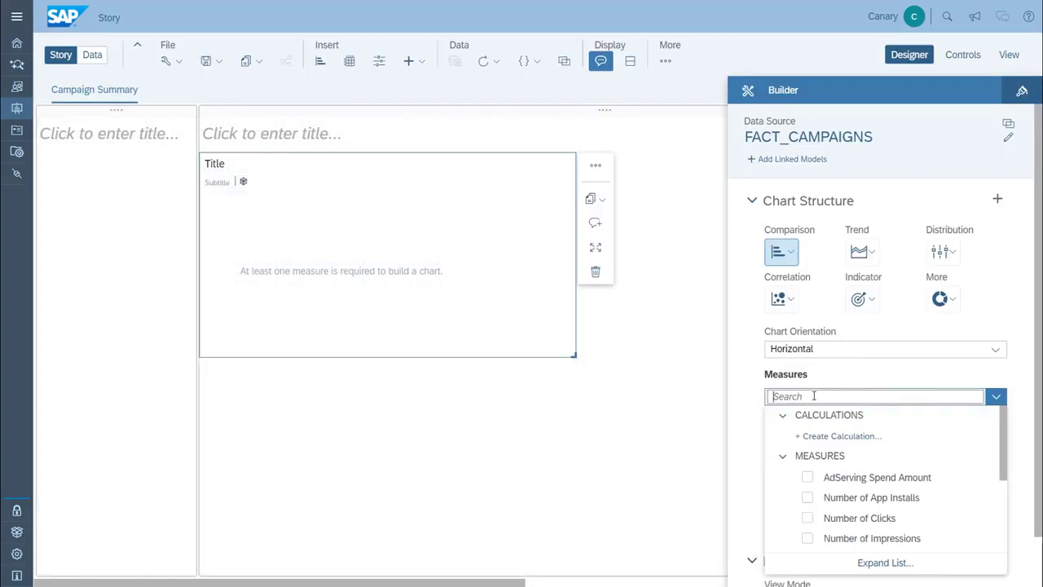
scroll(1000, 463, down, 2)
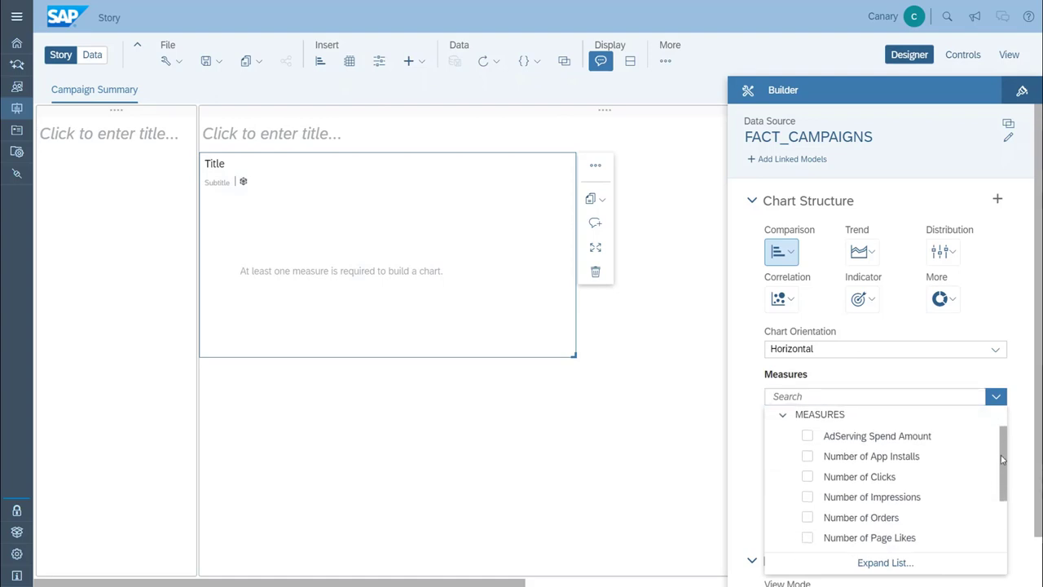
click(880, 462)
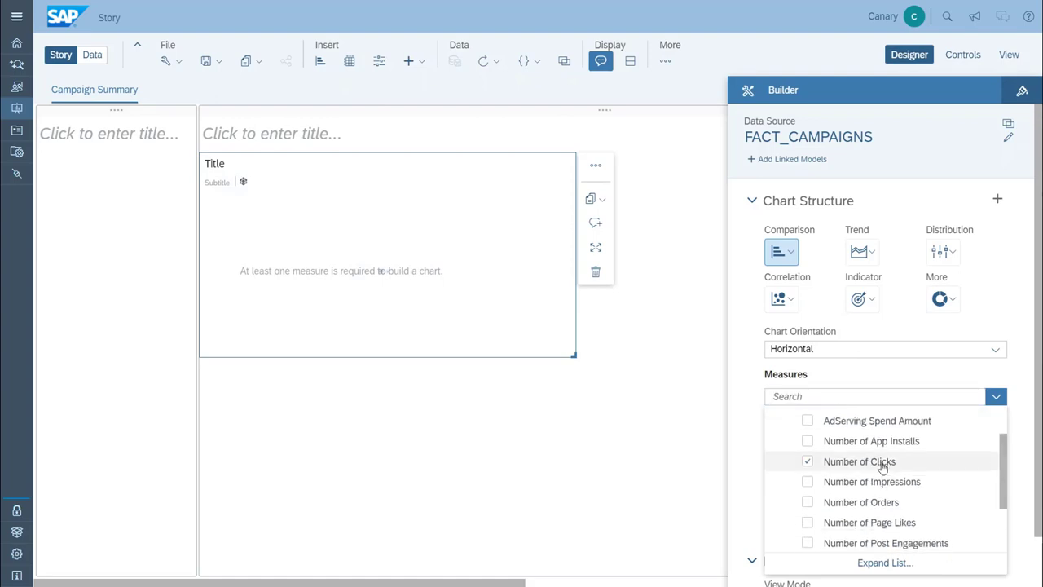
click(759, 398)
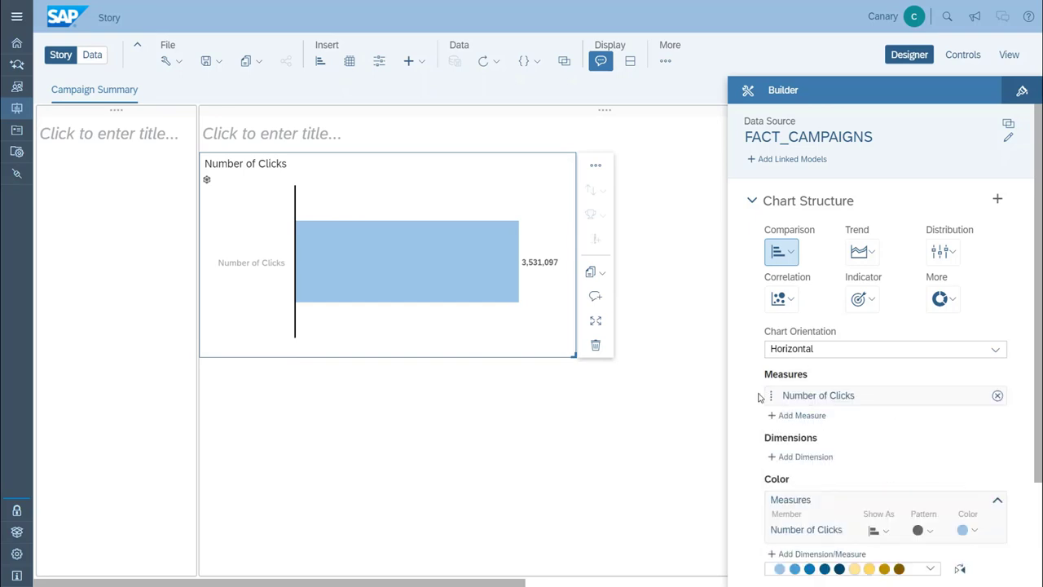
click(832, 458)
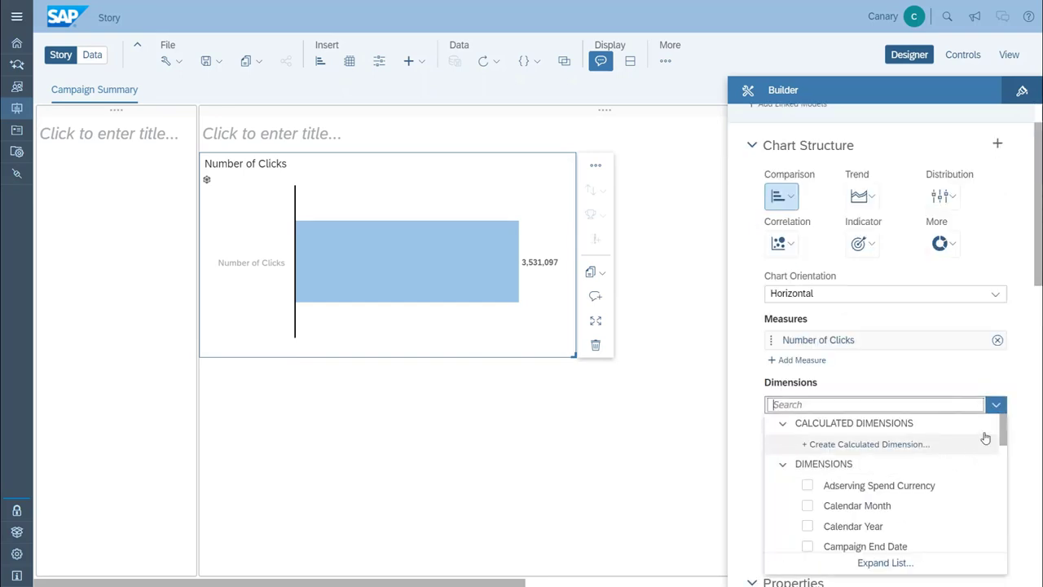
drag(1004, 432, 1005, 450)
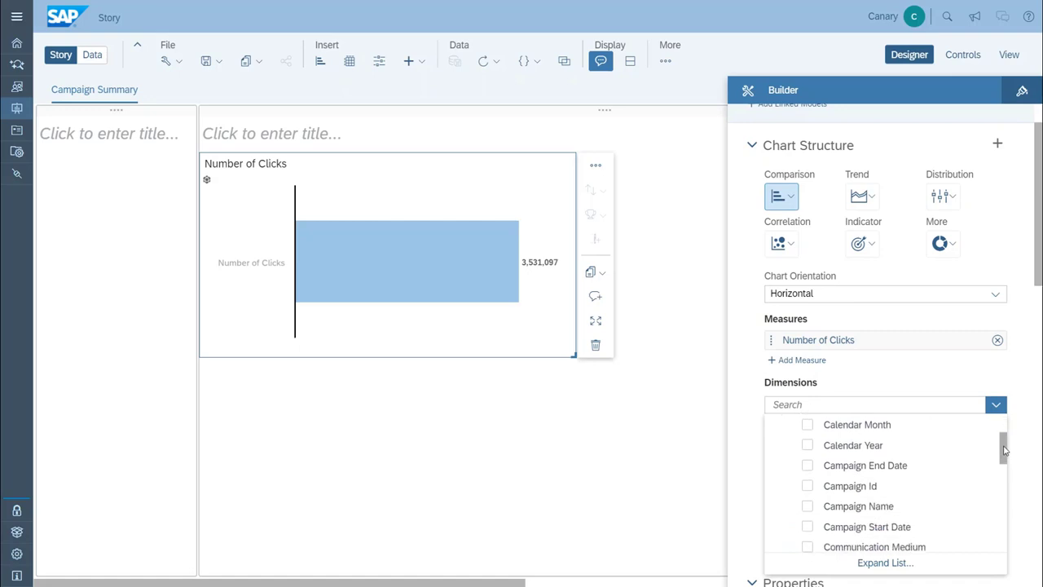
click(870, 507)
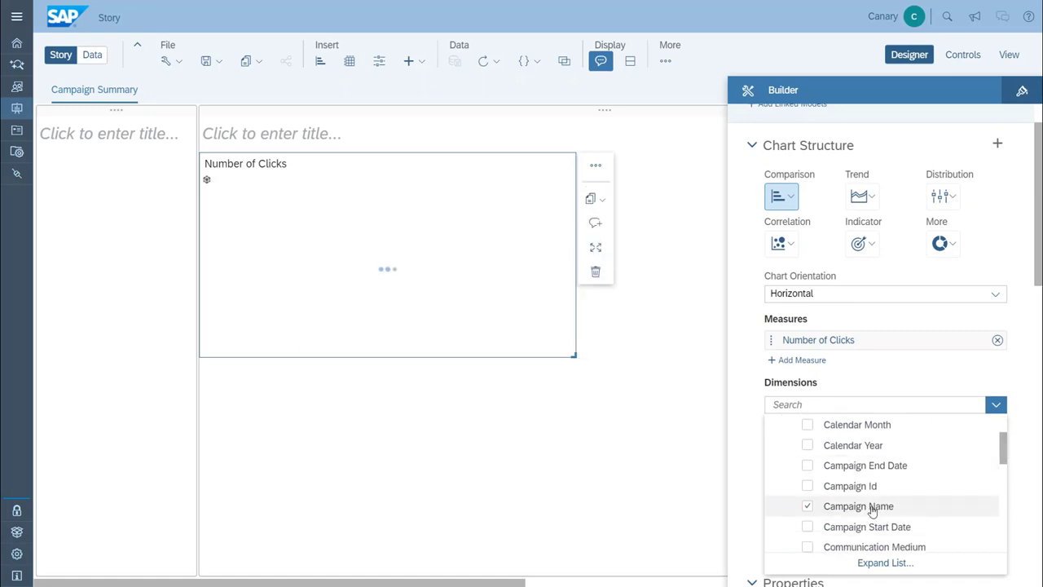
click(754, 450)
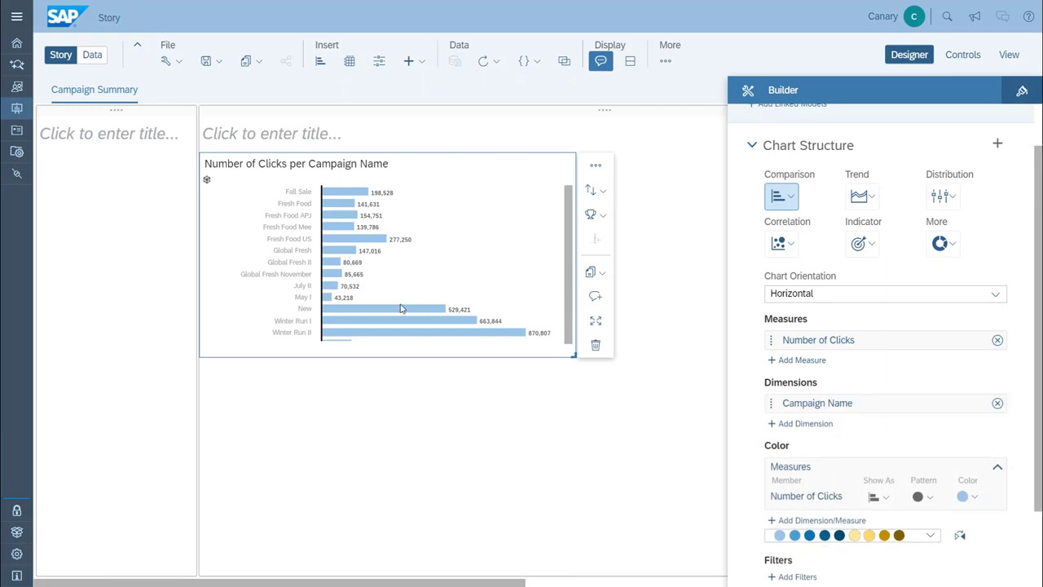
- Limit the Number of Clicks per Campaign Name chart to the Top 5 campaigns
click(592, 214)
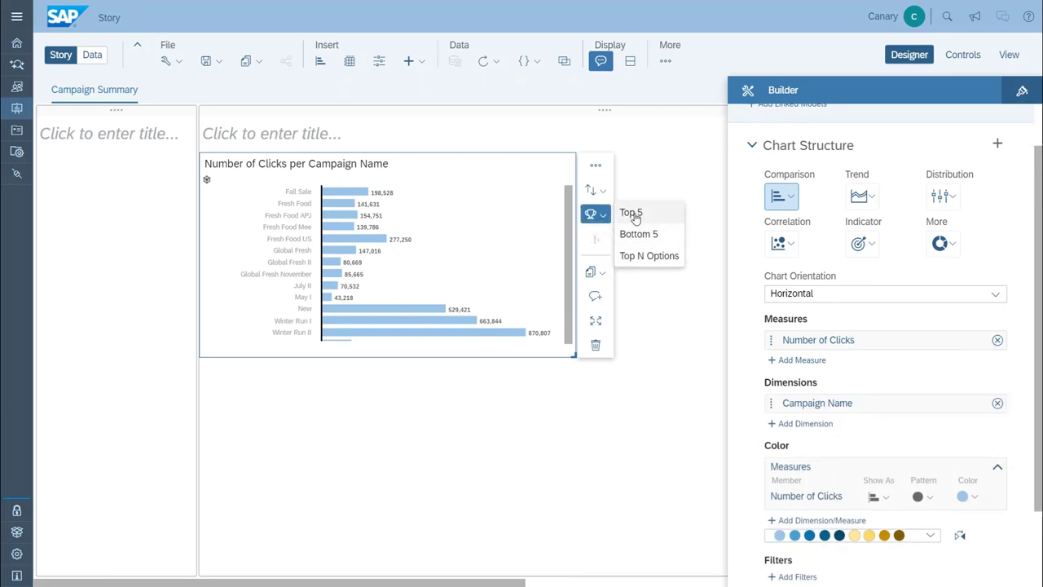
click(633, 214)
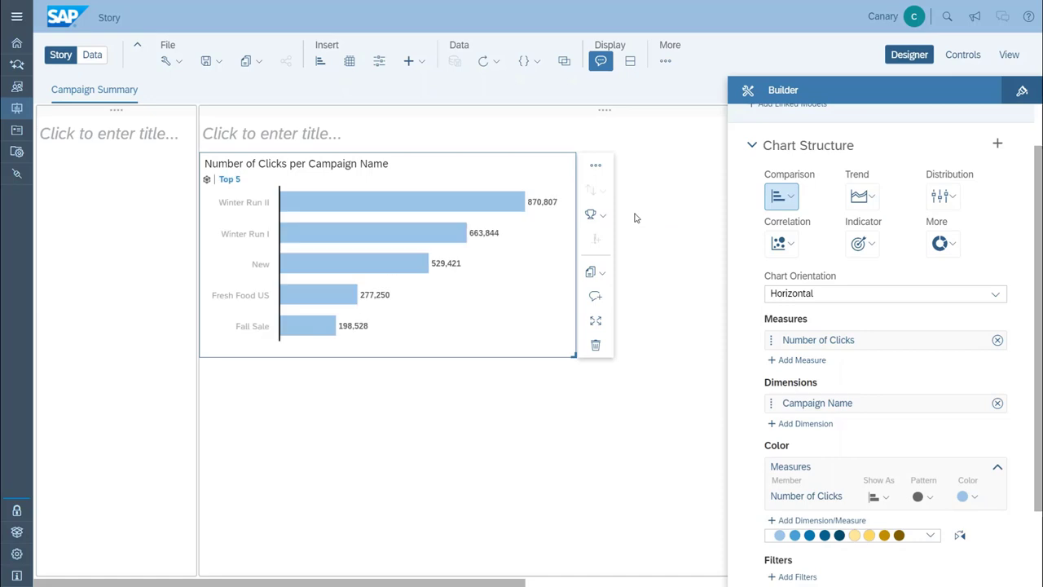
click(684, 305)
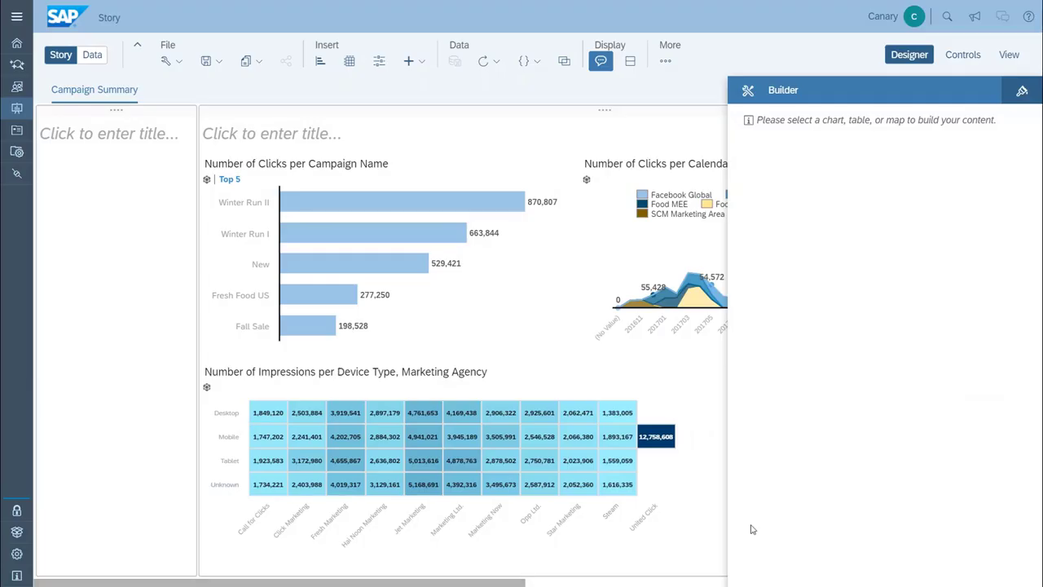
- Add a chart to the narrow lane with the measure Number of Clicks and turn it into a single-number indicator
click(92, 244)
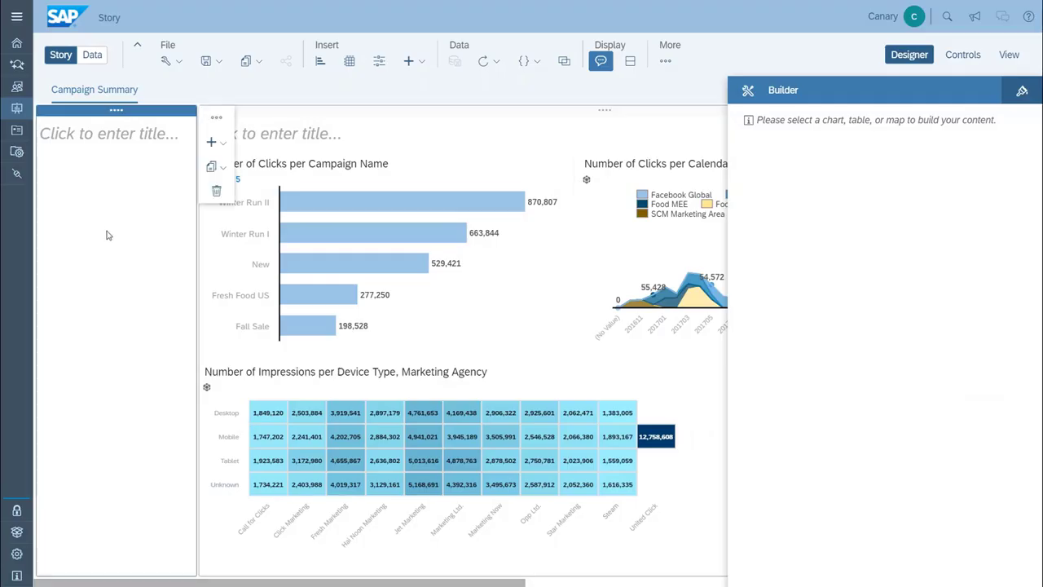
click(330, 63)
click(783, 395)
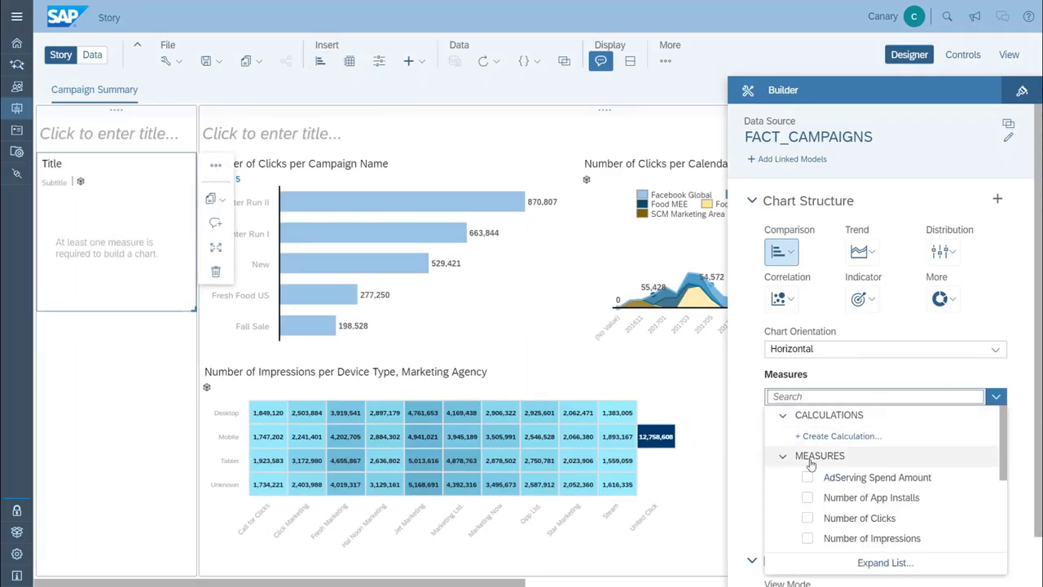
click(807, 519)
click(862, 298)
click(876, 348)
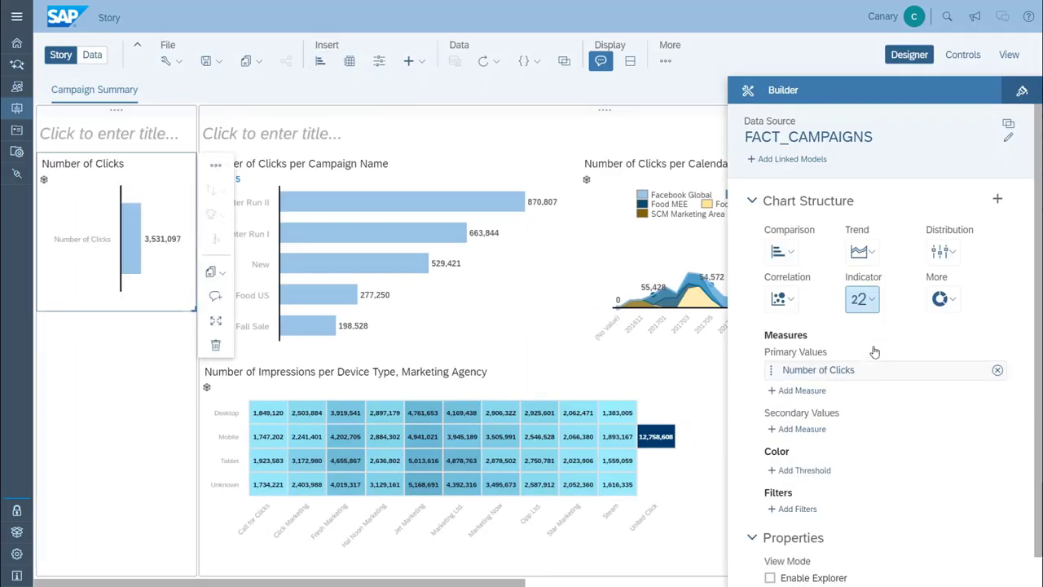
- Add a second chart to the narrow lane showing Number of Impressions as a single-number indicator
click(114, 391)
click(320, 61)
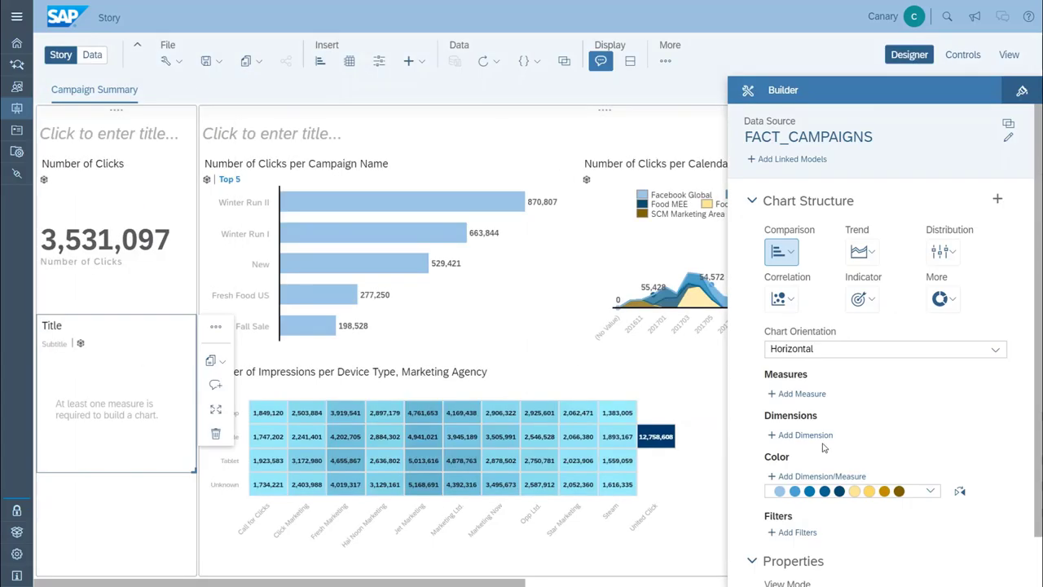
click(808, 393)
click(817, 537)
click(861, 298)
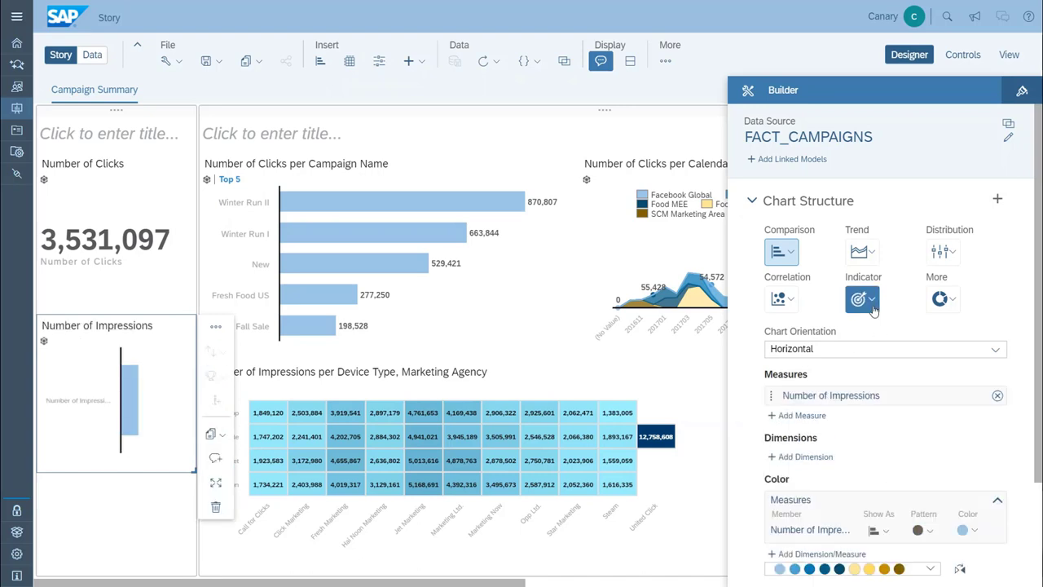
click(884, 351)
- Hide the chart titles of the Number of Impressions and Number of Clicks indicators
click(215, 326)
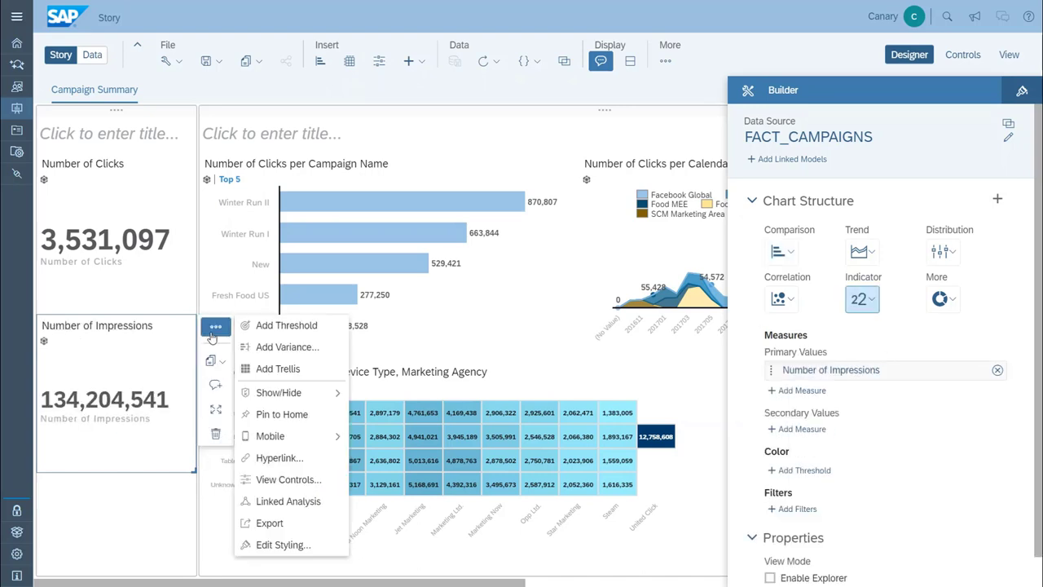
mouse_move(278, 392)
click(387, 394)
click(114, 204)
click(215, 165)
mouse_move(278, 231)
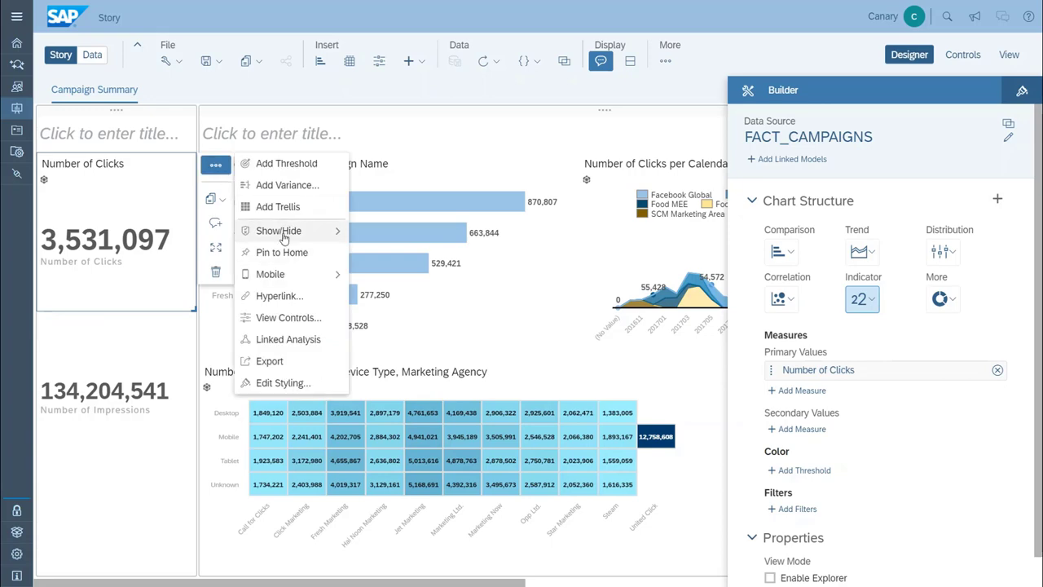
click(392, 230)
click(419, 272)
- Check the Number of Clicks per Calendar Month, Marketing Area chart and switch the story to view mode
click(603, 271)
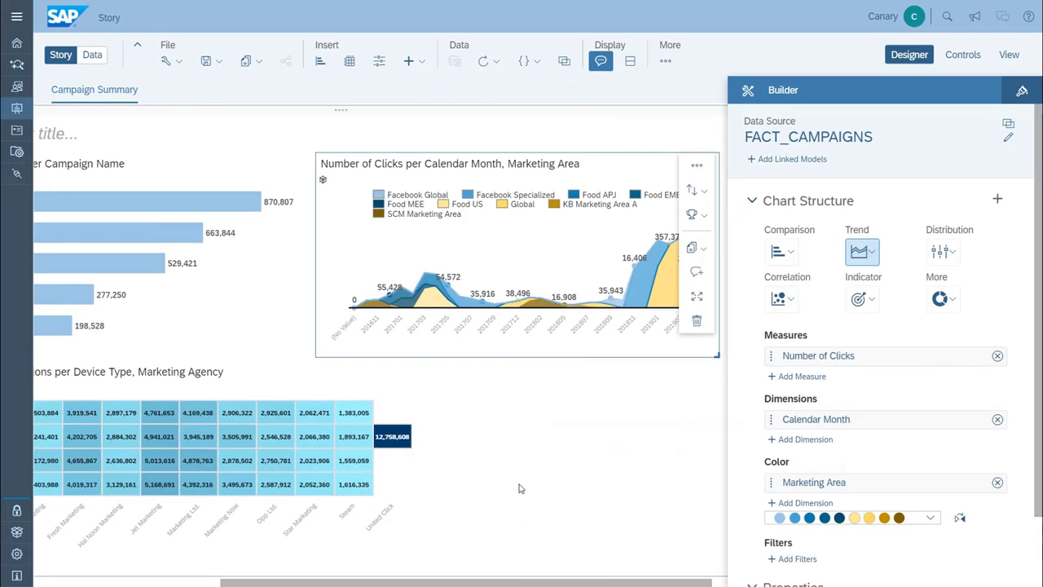
drag(310, 583, 112, 572)
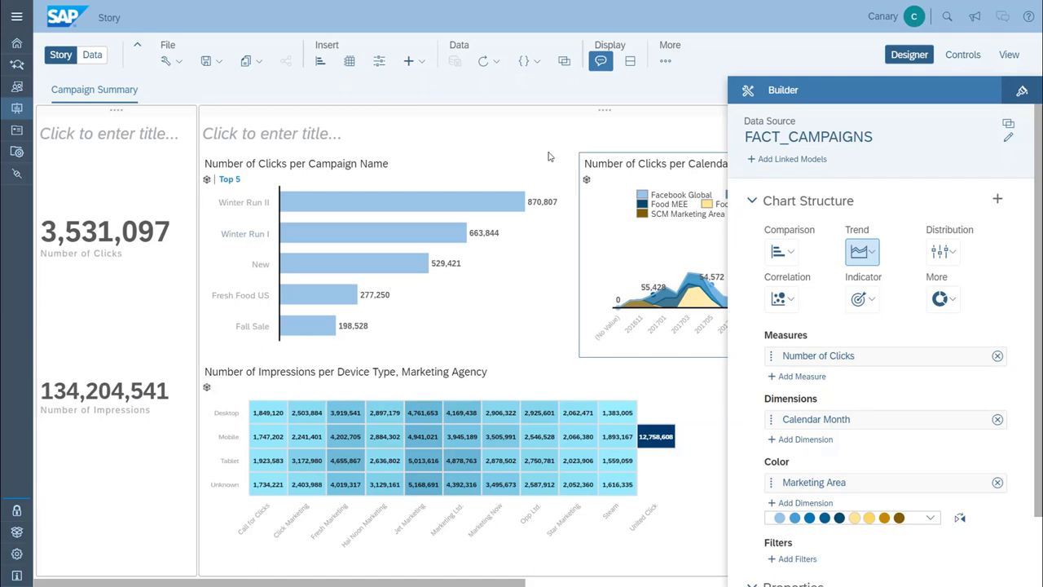
click(1016, 60)
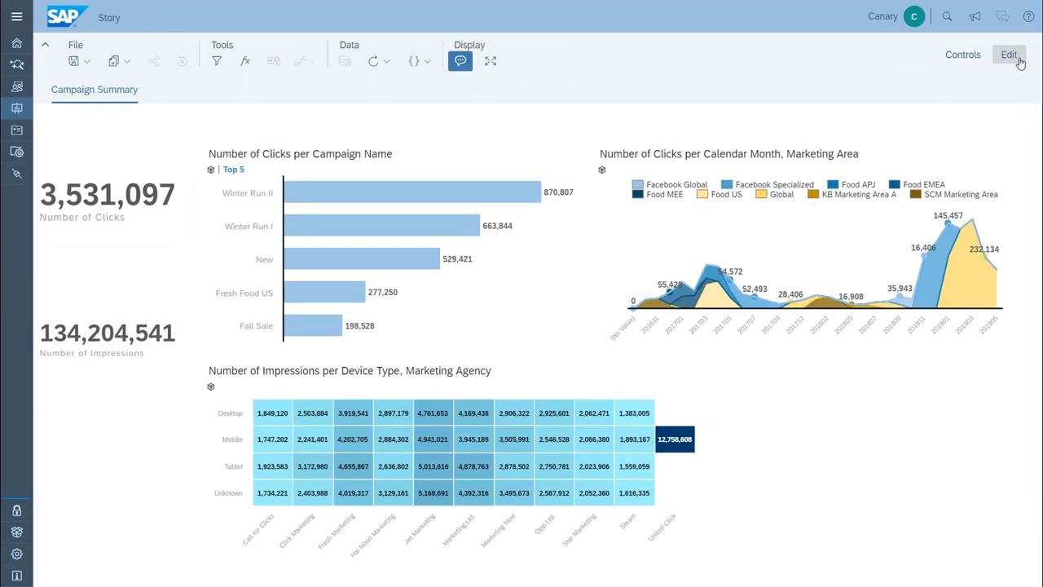
- Save the story in the C4HANA folder with the title CAMPAIGN_SUMMARY
click(86, 61)
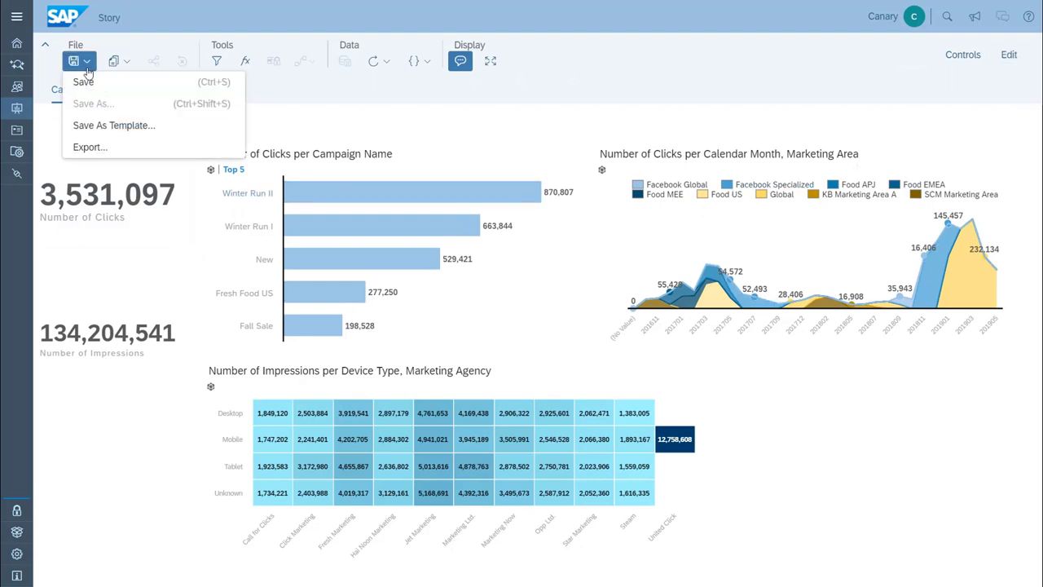
click(90, 80)
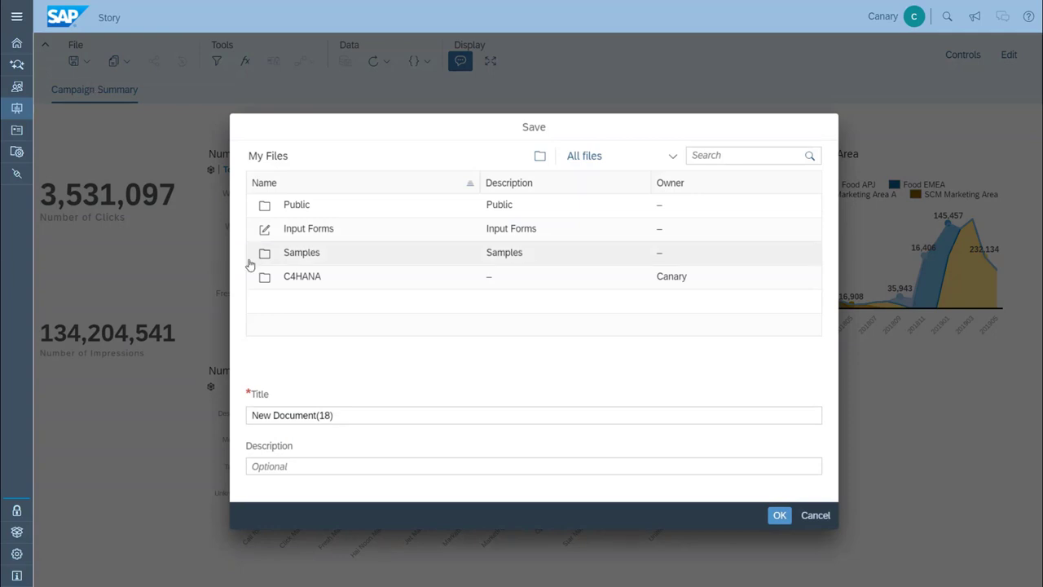
click(297, 280)
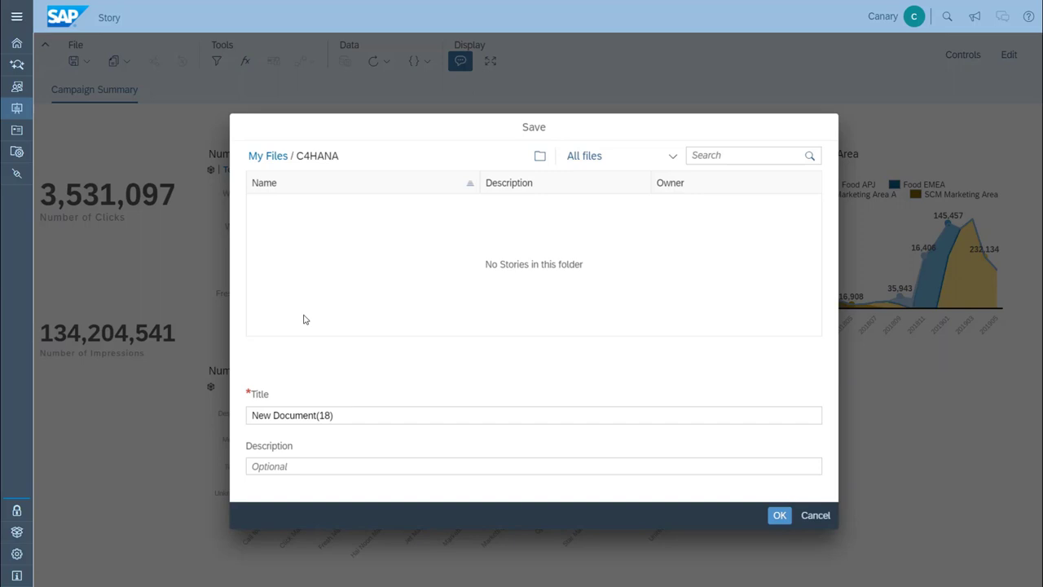
drag(337, 415, 193, 410)
text(C)
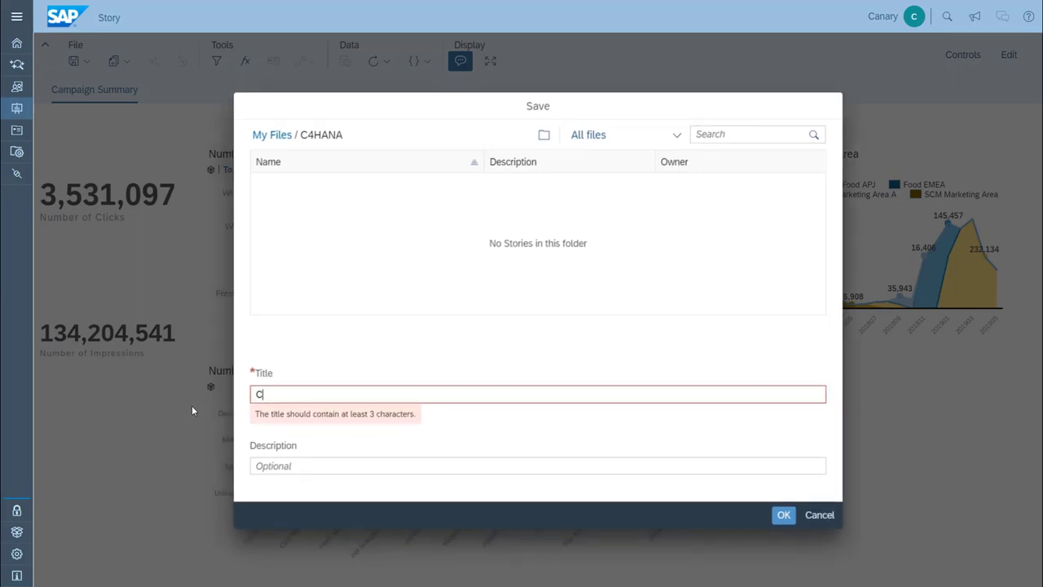
text(AMPAIGN_SUMMARY)
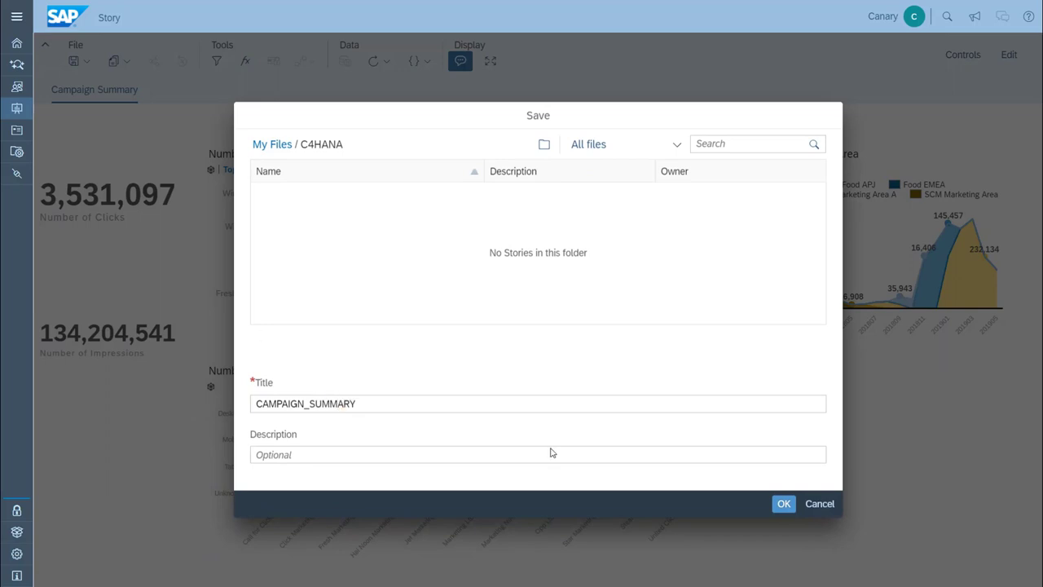
click(780, 506)
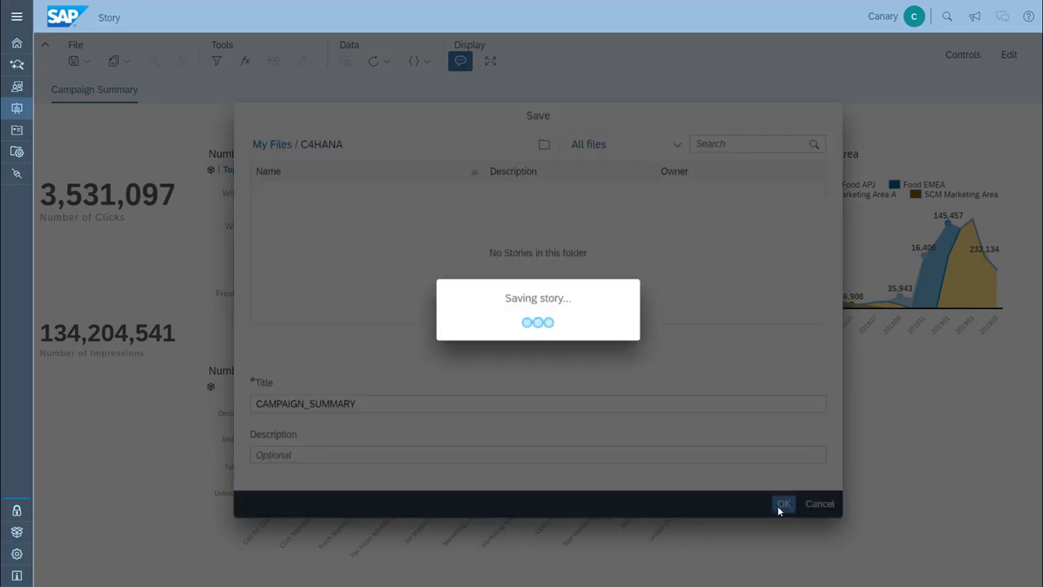
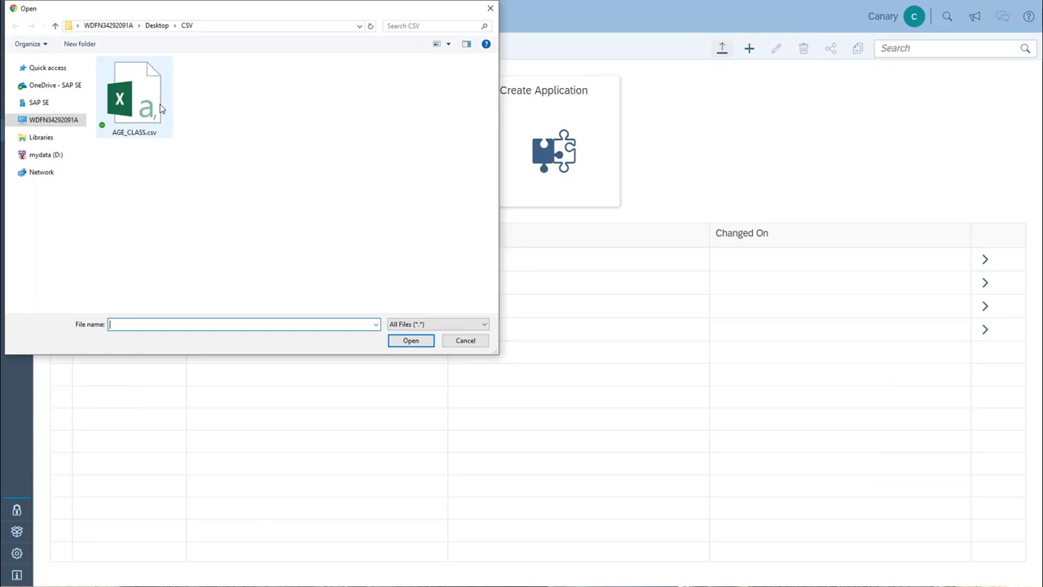
- Upload AGE_CLASS.csv as a table named AGE_CLASS with the description Age Class
click(410, 342)
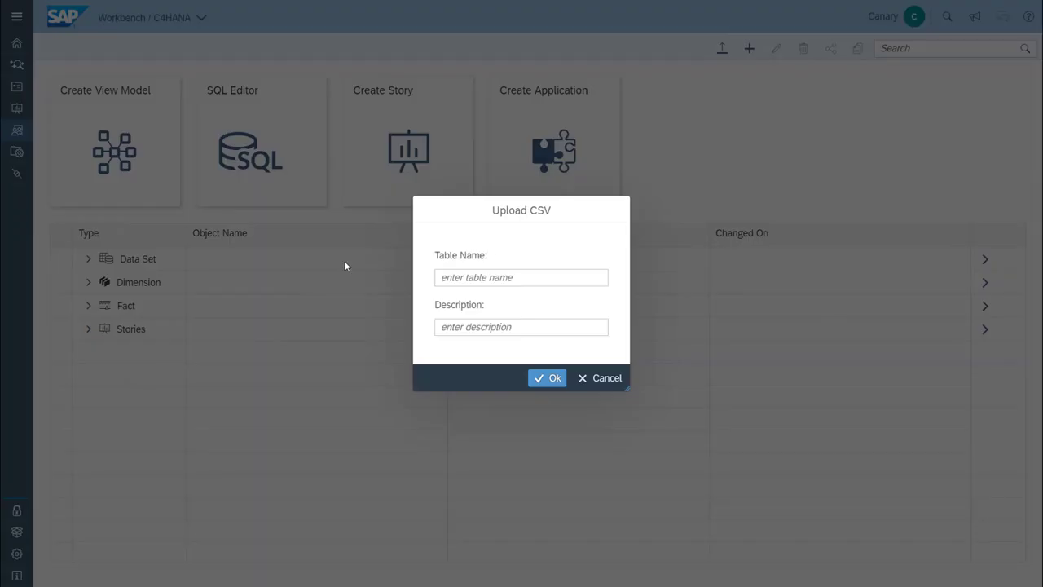
click(442, 277)
text(AGE_CLASS)
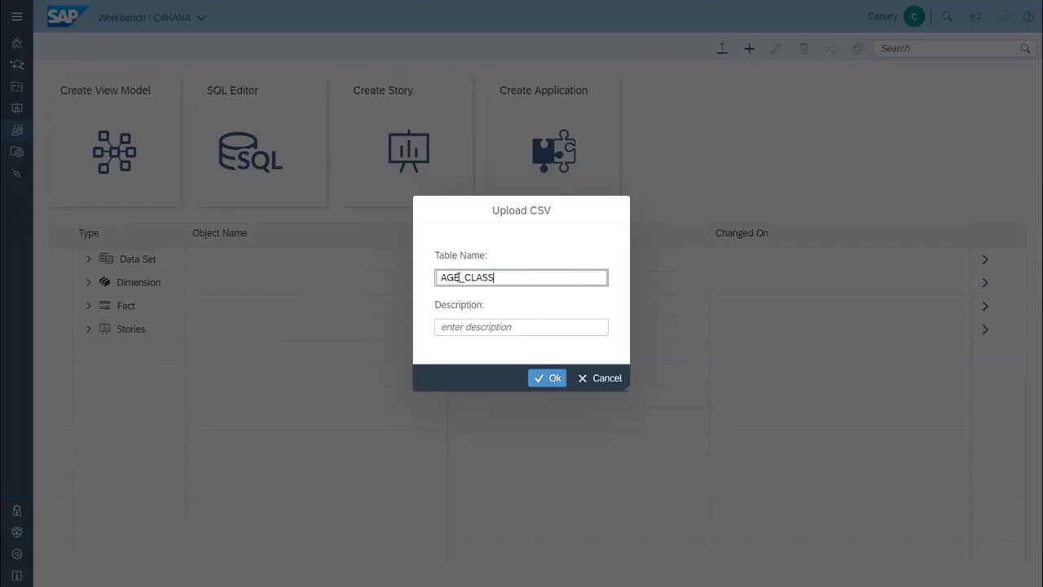
key(Tab)
text(A)
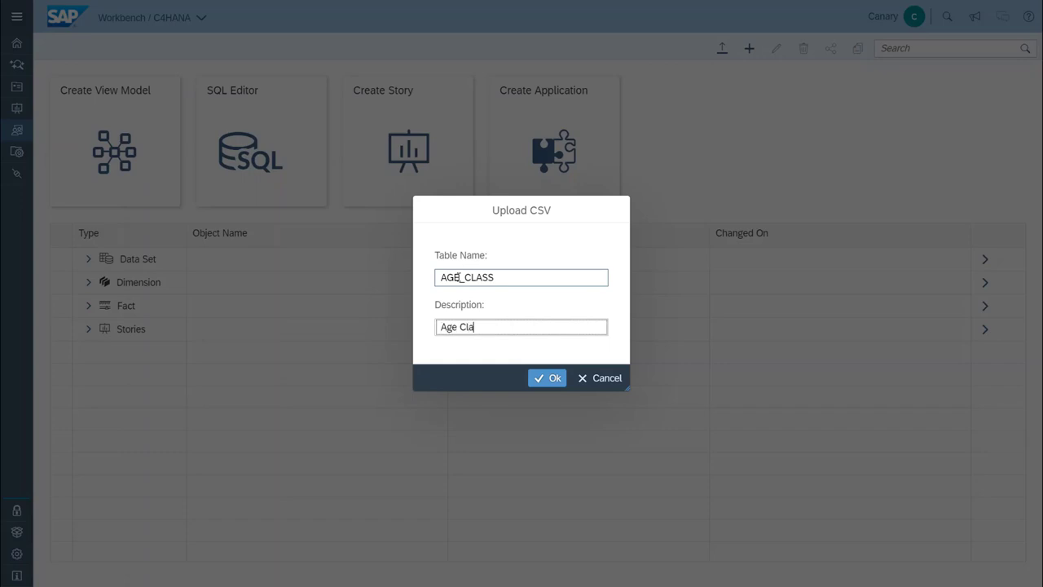
click(560, 381)
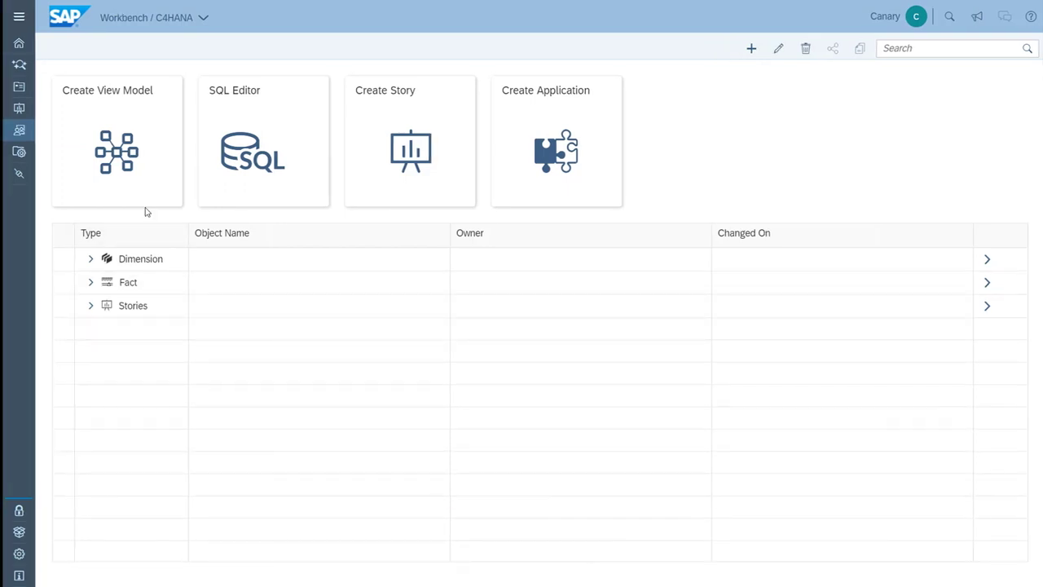
- Create a new view model and search its remote sources for AGE_CLASS
click(145, 207)
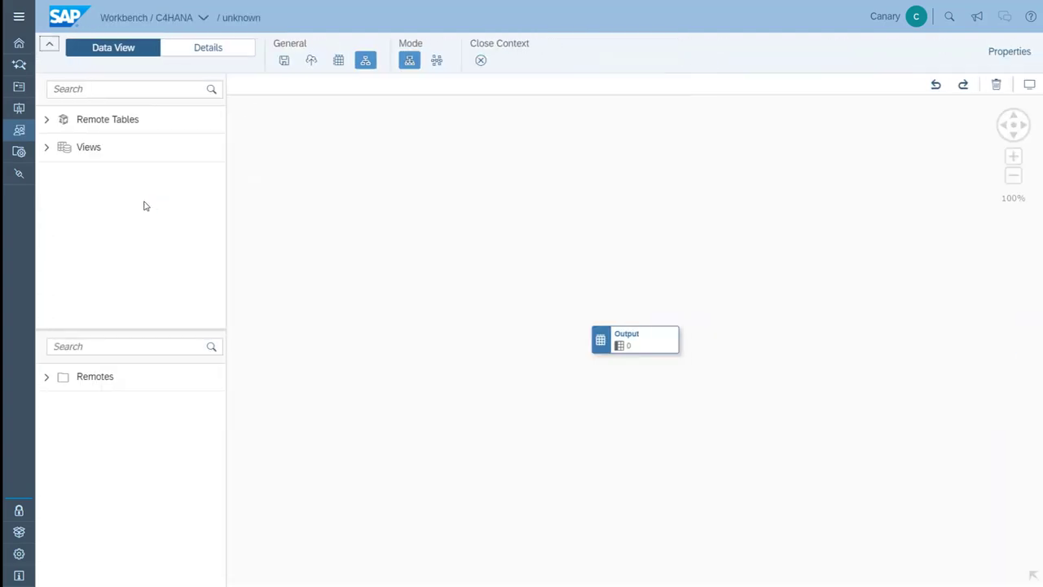
click(47, 379)
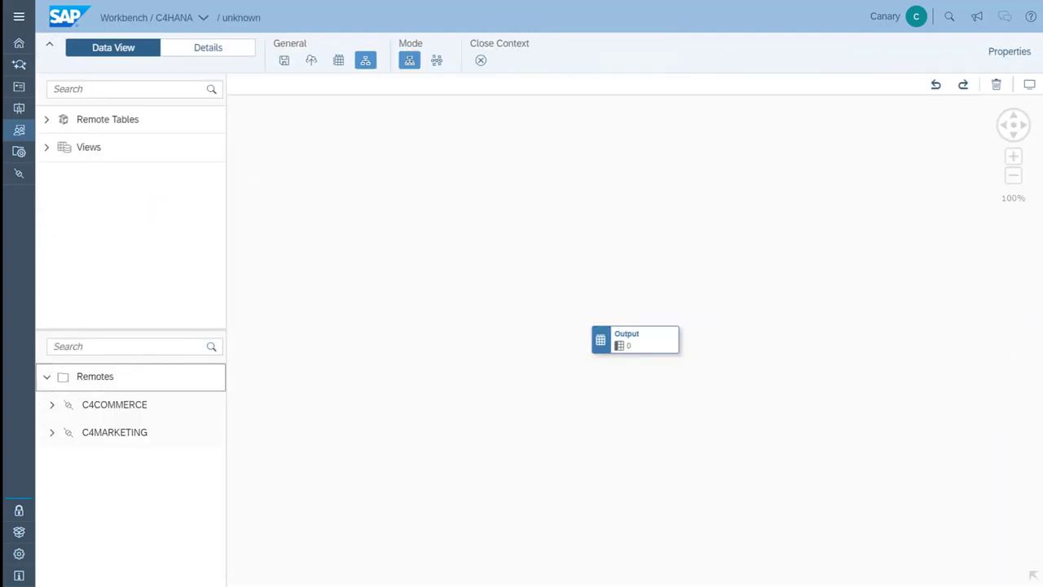
click(66, 345)
text(AG)
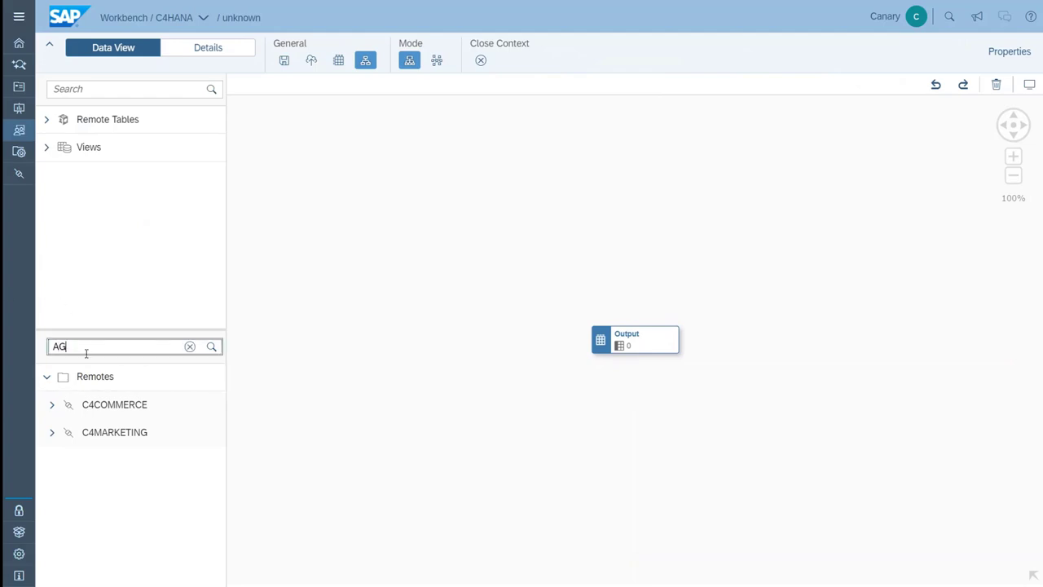
text(E_CLASS)
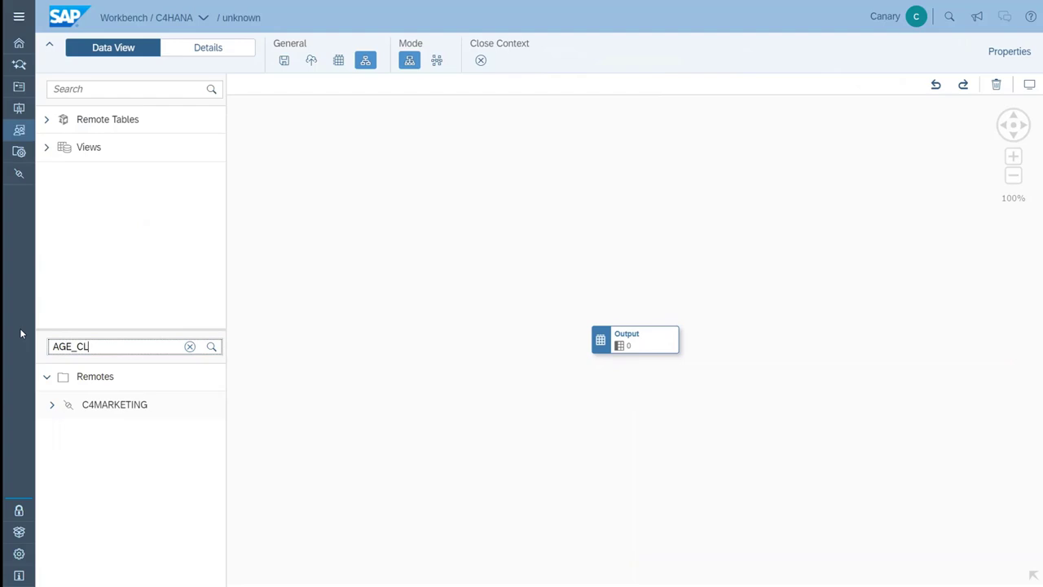
- Add the AGE_CLASS table from the MARKETING tables of the C4MARKETING remote to the view model
click(52, 404)
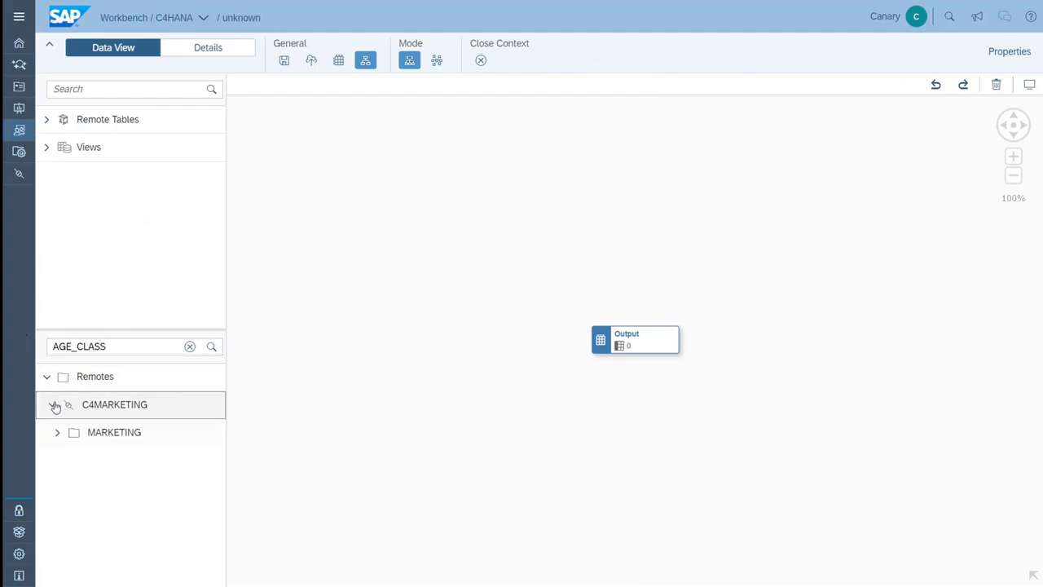
click(57, 433)
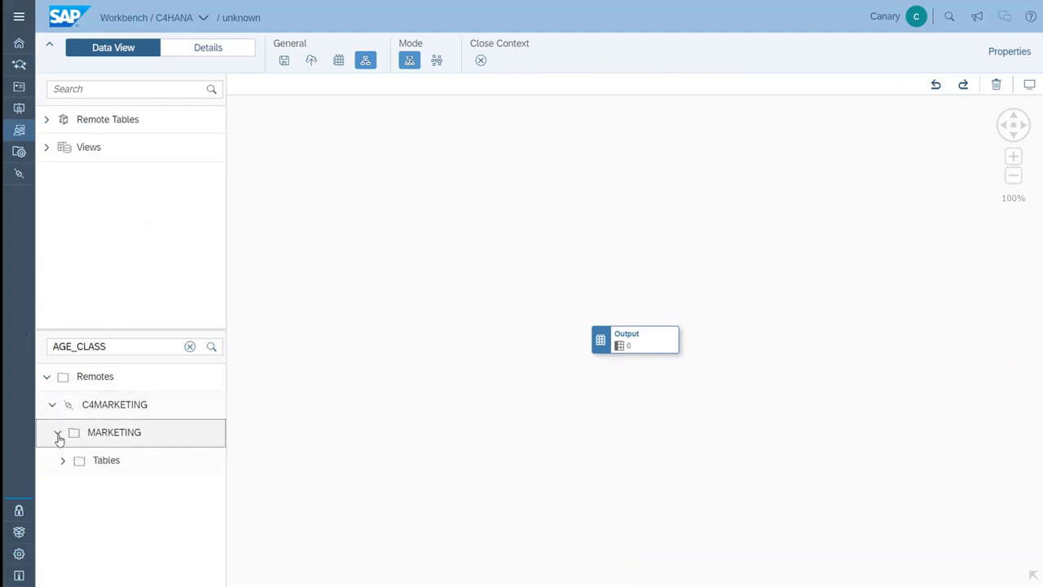
click(63, 460)
click(127, 492)
drag(172, 491, 459, 348)
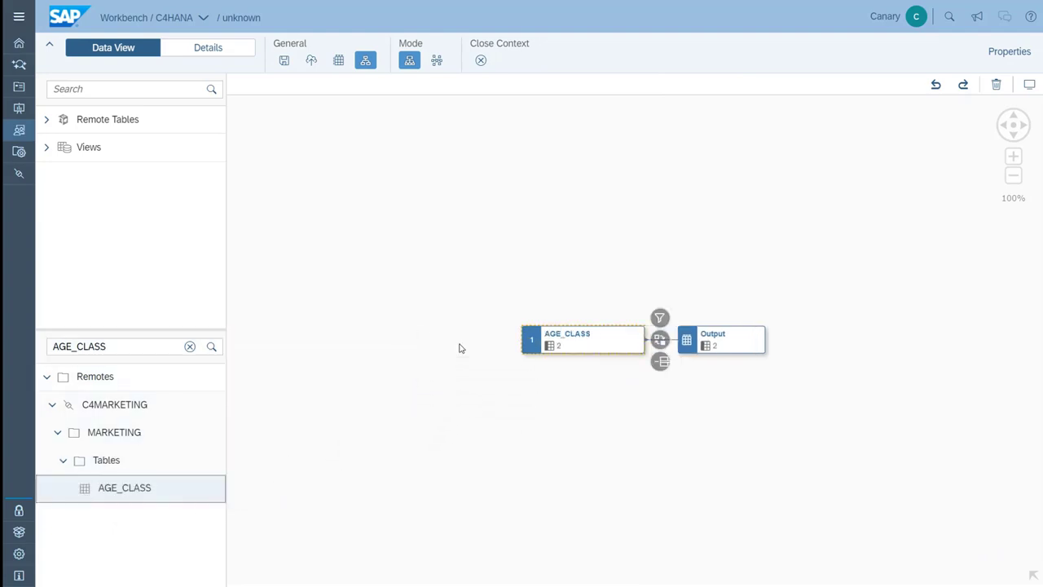
click(566, 424)
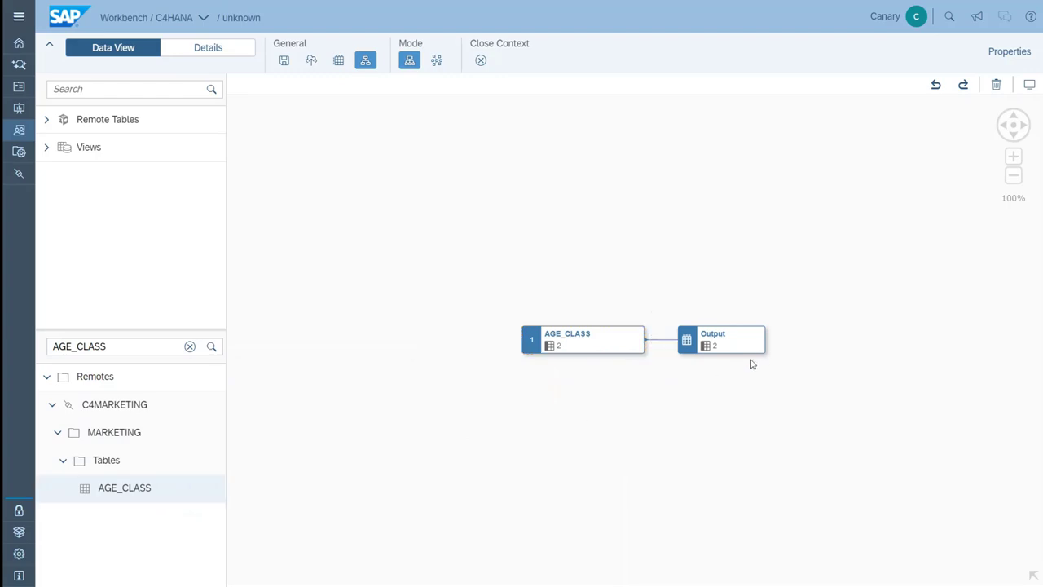
- Set the output's identifier to DIM_AGECLASS and its type to Dimension
click(756, 344)
click(1029, 57)
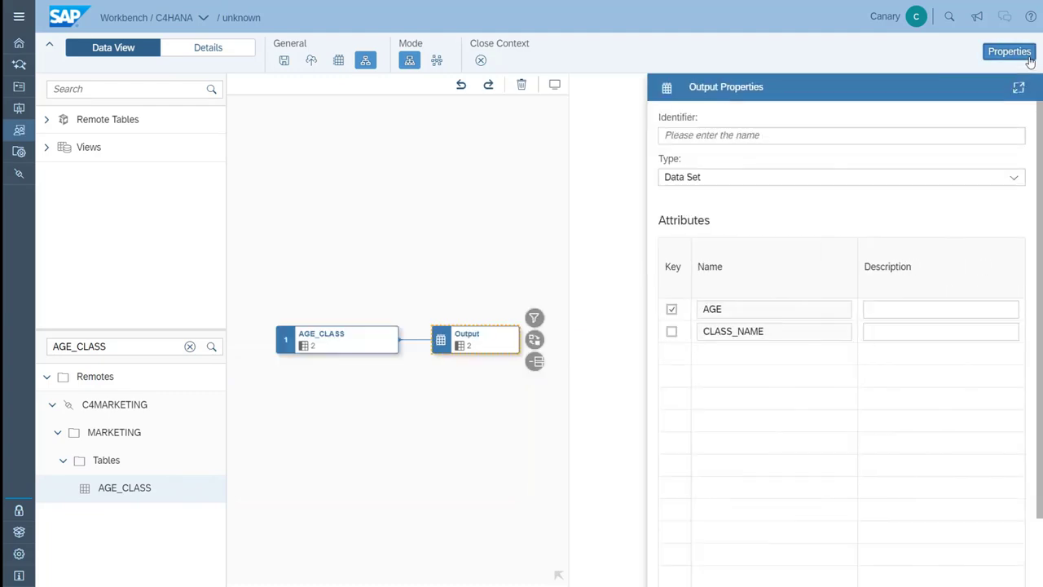
click(651, 136)
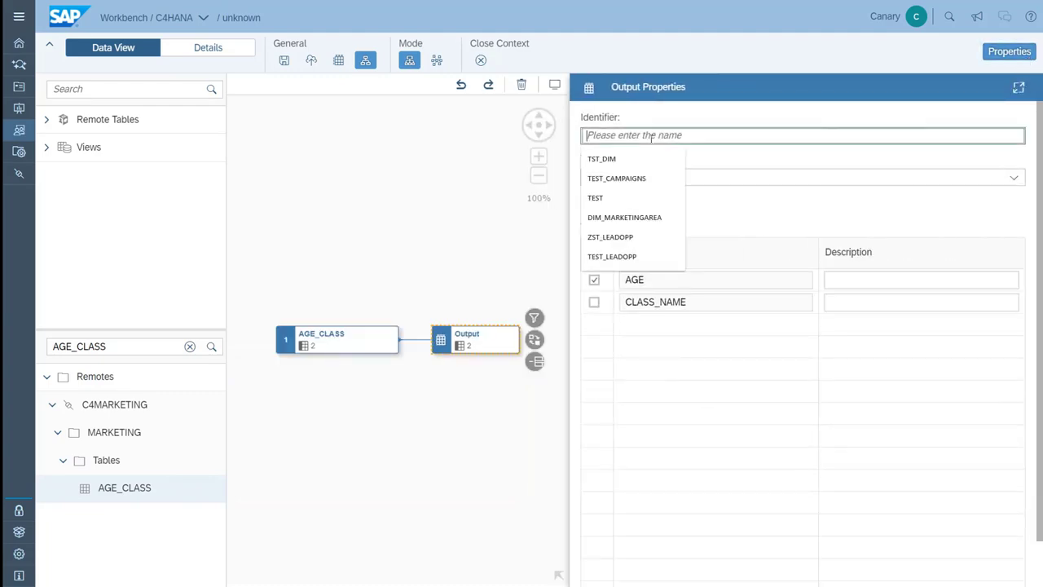
text(DIM_AGE)
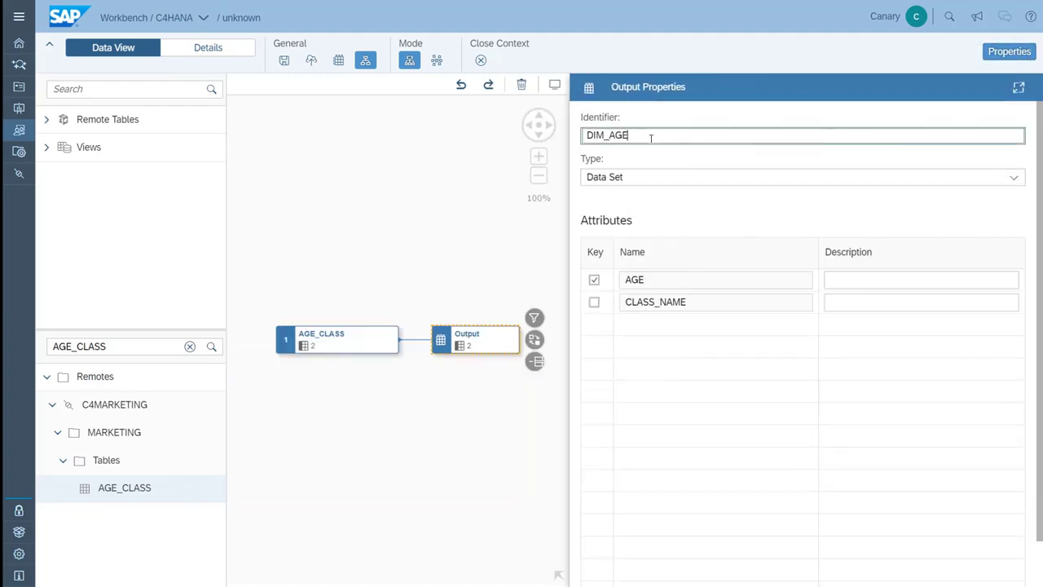
text(CLASS)
click(680, 179)
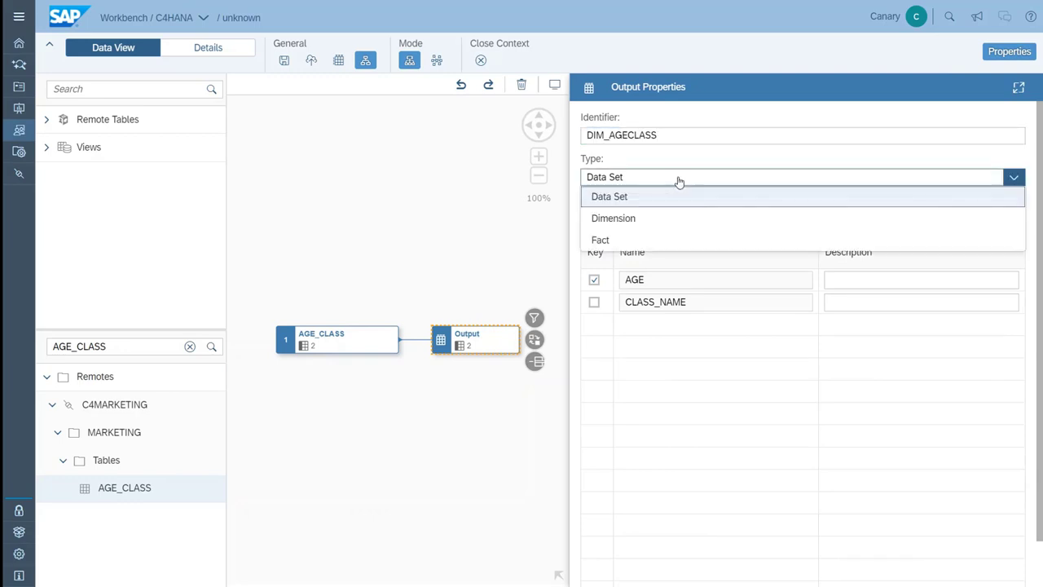
click(620, 217)
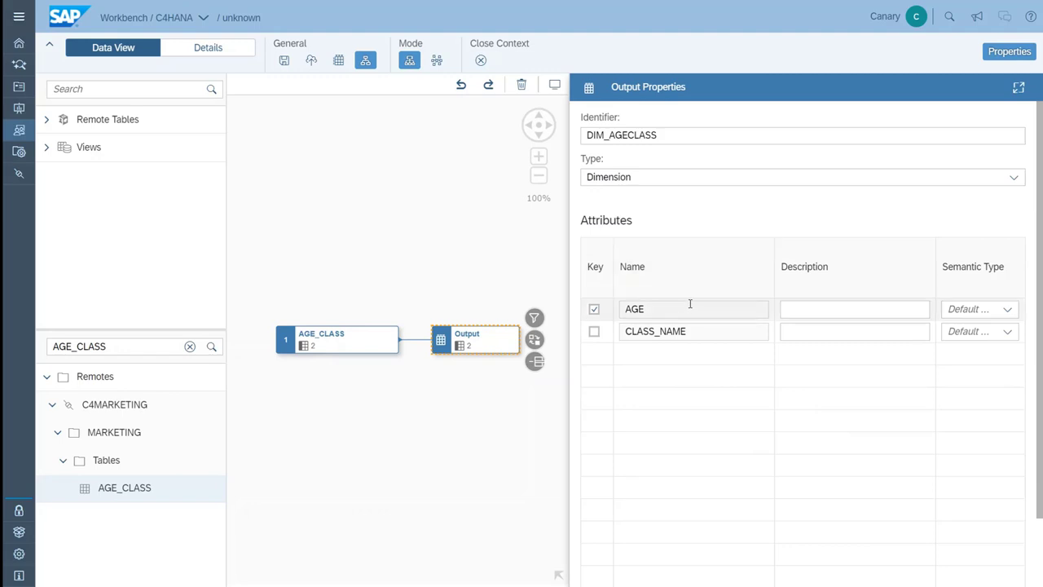
click(1009, 52)
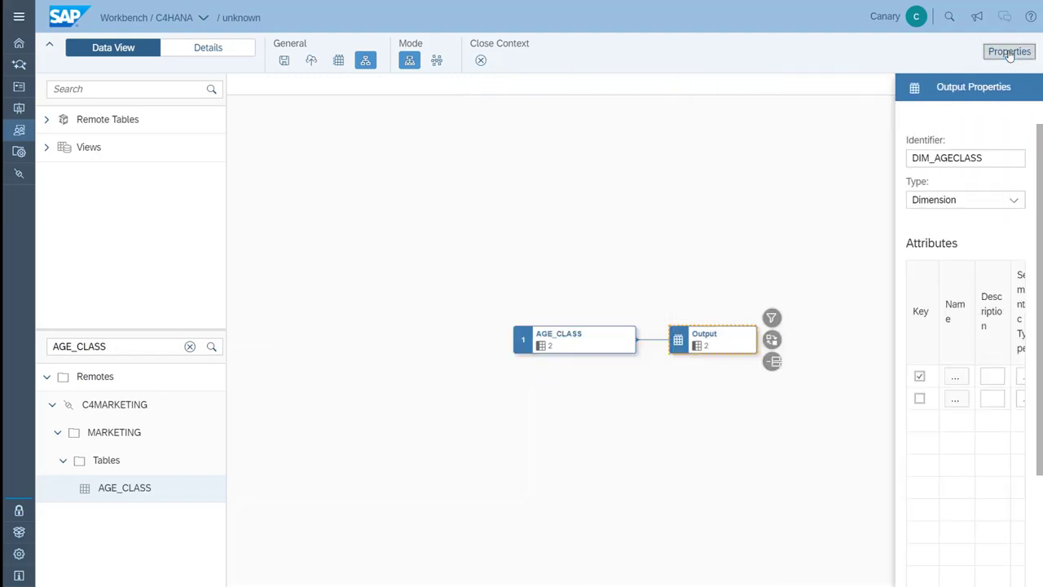
- Save and deploy the DIM_AGECLASS view, and preview its output data in an enlarged preview area
click(285, 64)
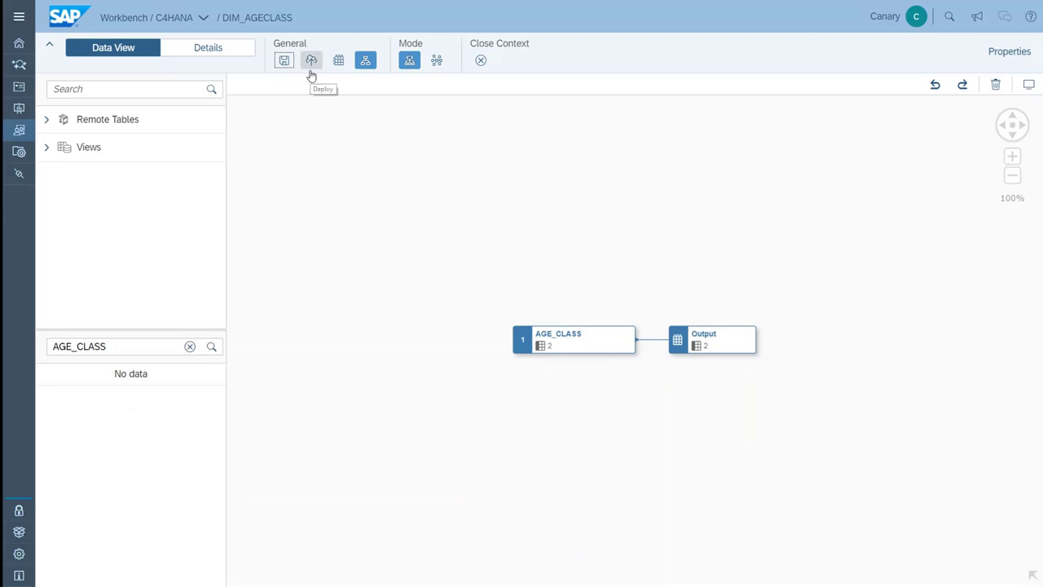
click(310, 69)
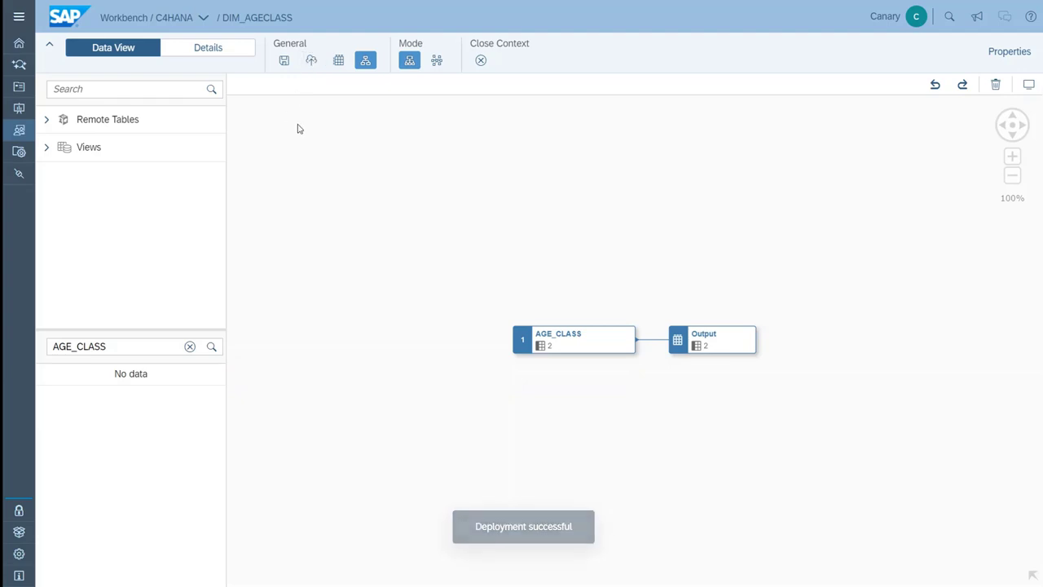
click(339, 62)
click(720, 346)
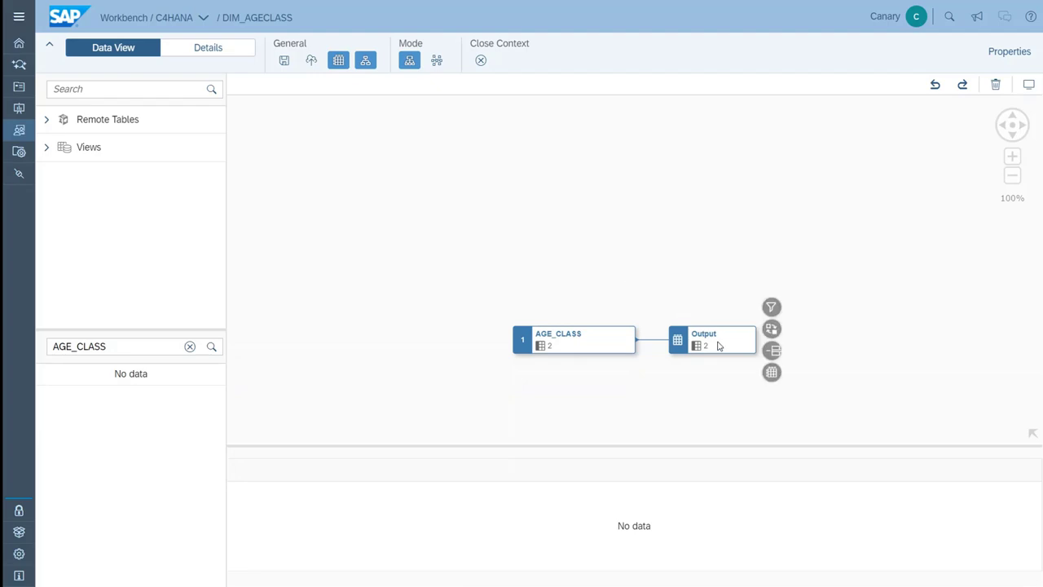
click(771, 374)
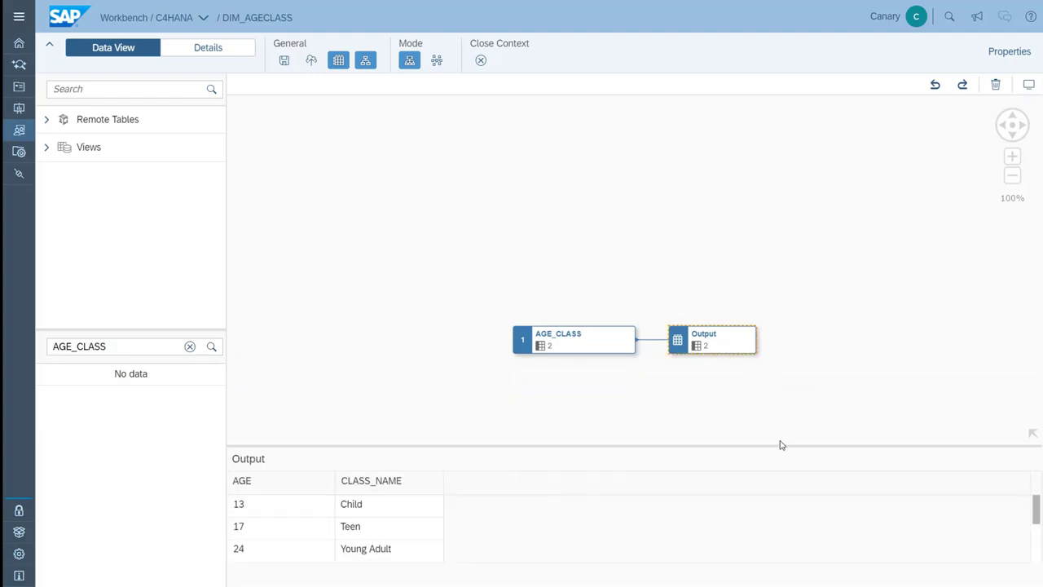
drag(780, 446, 778, 370)
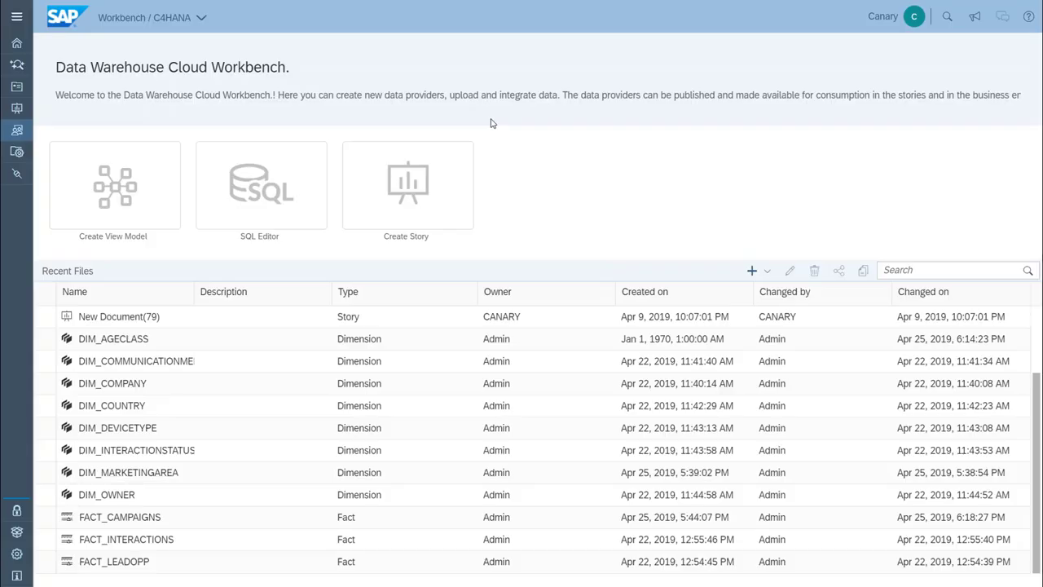
- Search the recent files for "campai" and open the FACT_CAMPAIGNS view
click(900, 267)
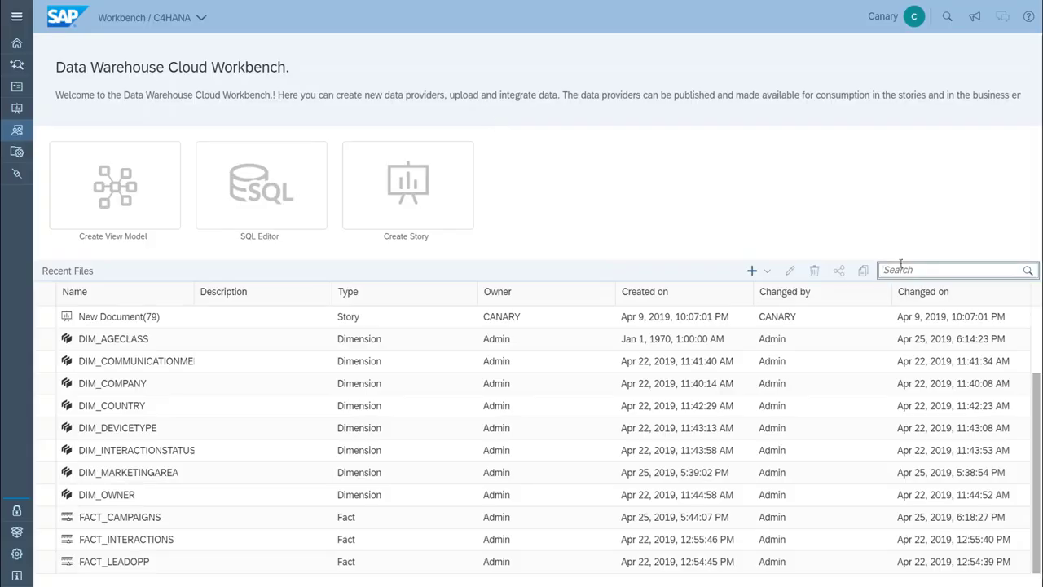
text(campai)
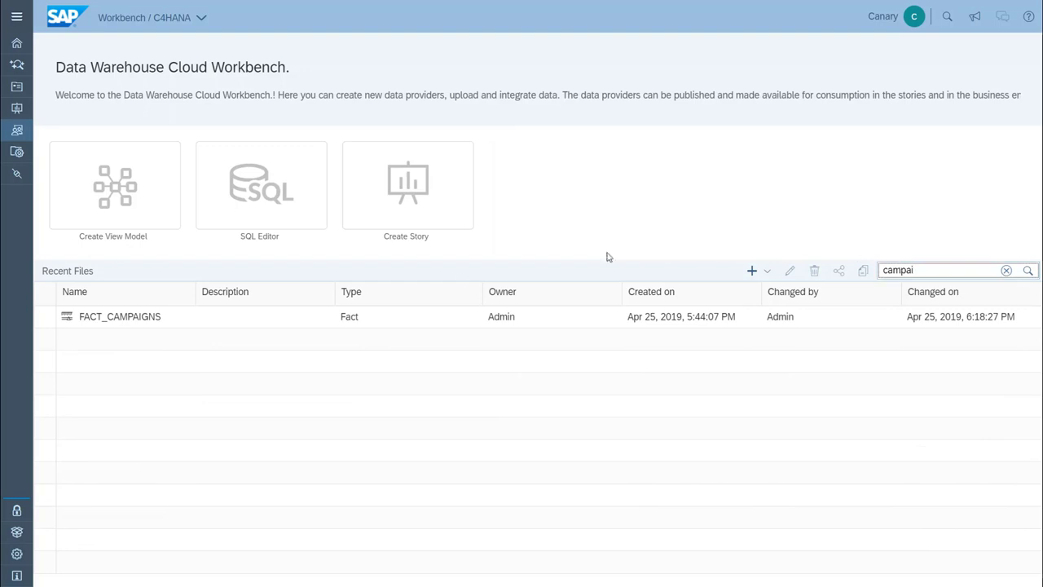
click(193, 319)
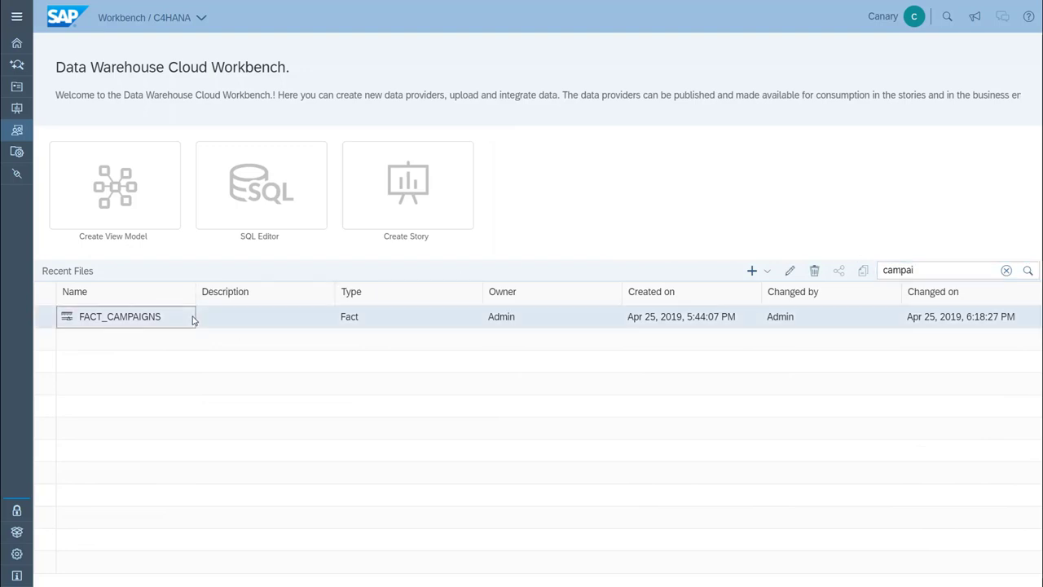
double_click(192, 318)
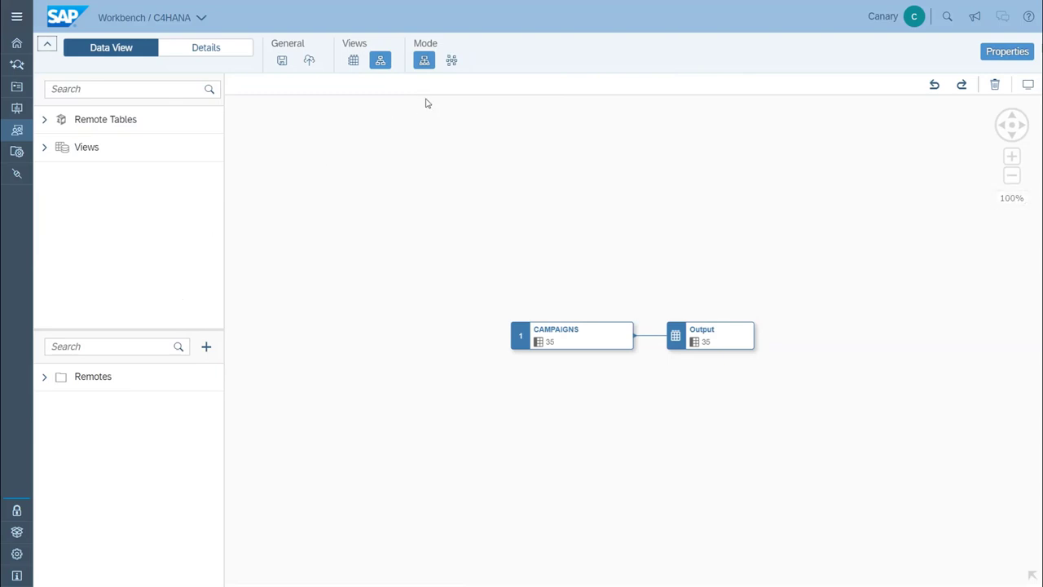
- Show the fact view's dimension associations and connect the DIM_AGECLASS view to the Output node
click(451, 60)
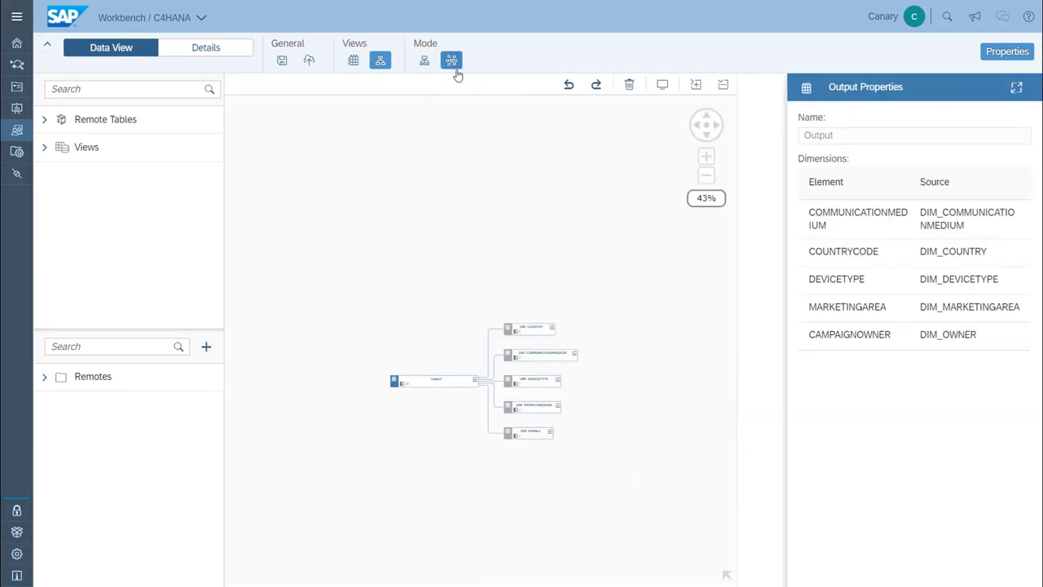
scroll(437, 326, up, 5)
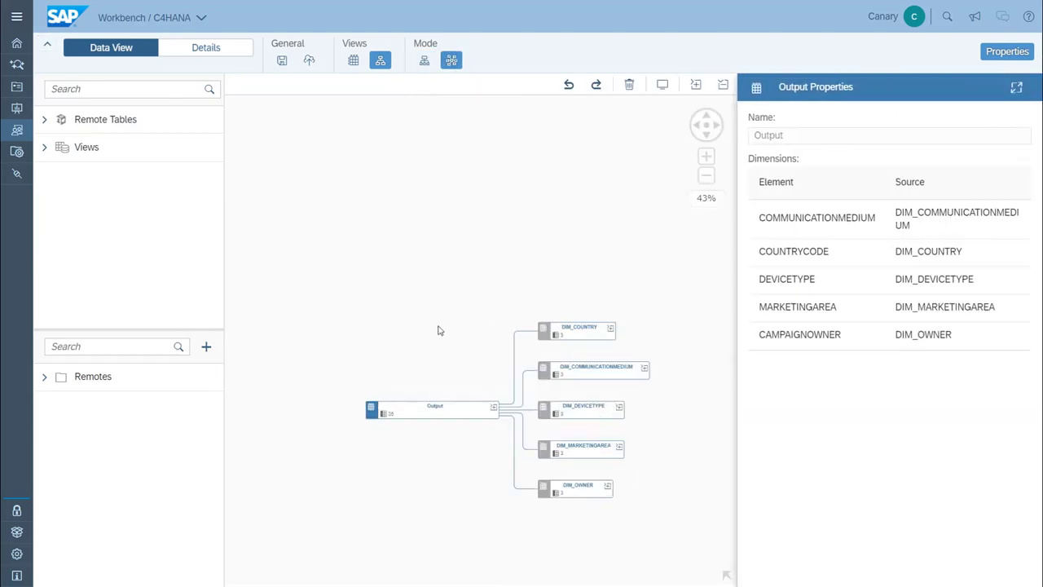
drag(440, 368, 393, 318)
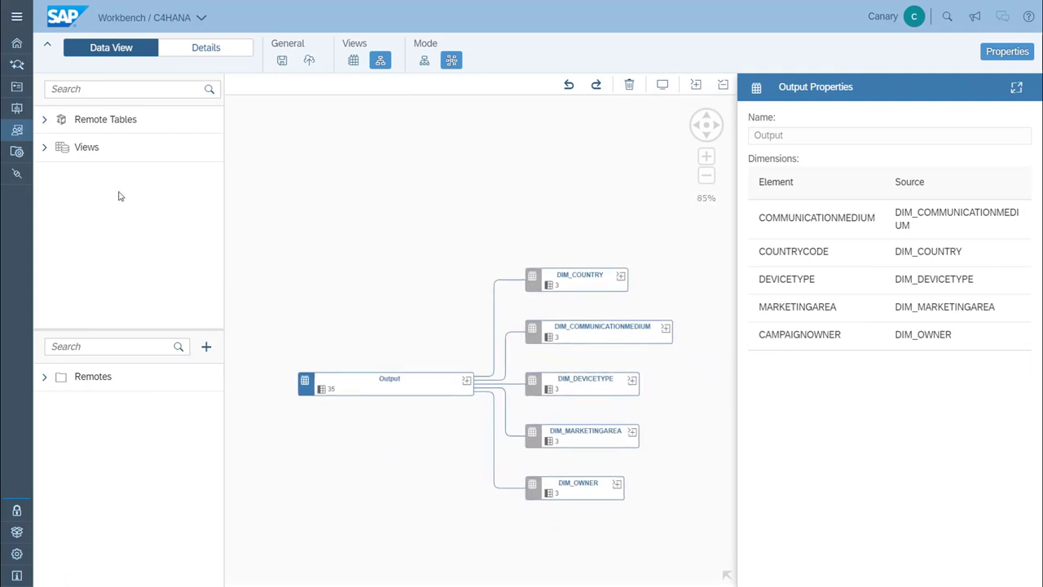
click(46, 150)
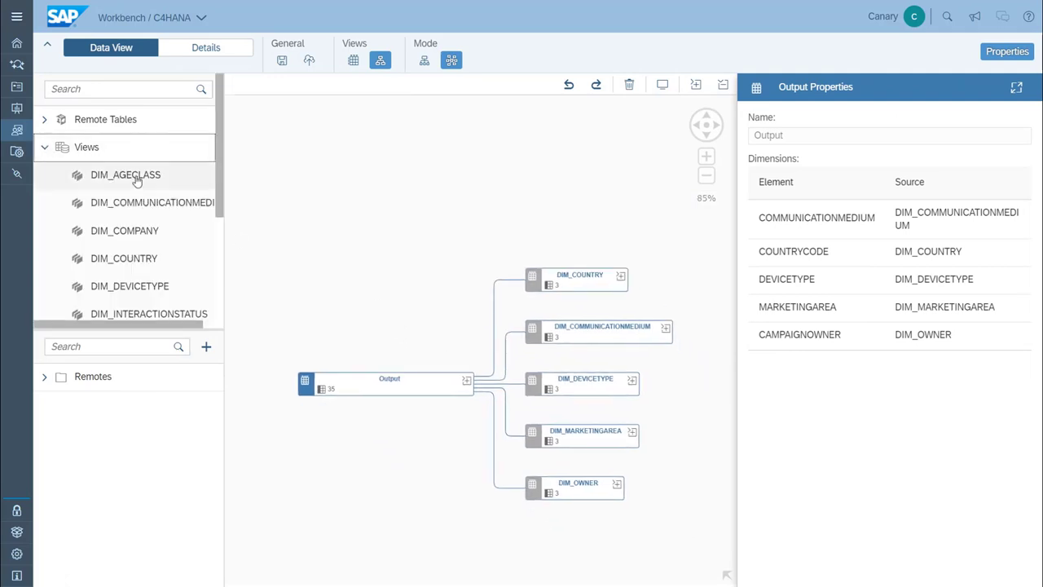
drag(167, 184, 377, 387)
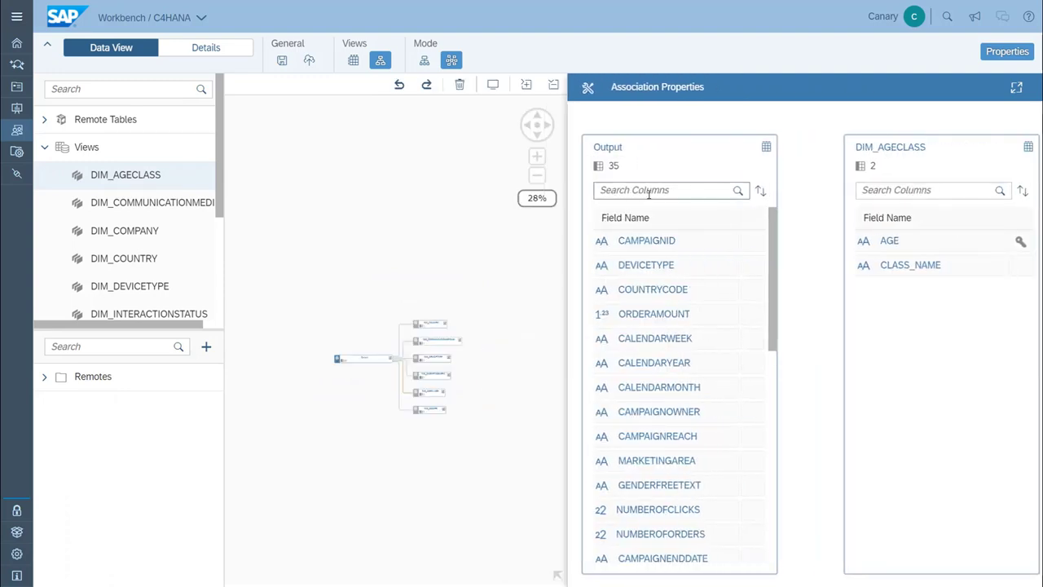
- Map the output column AGERANGEUPPERLIMIT to the AGE key of DIM_AGECLASS and hide the association properties
click(649, 191)
text(age)
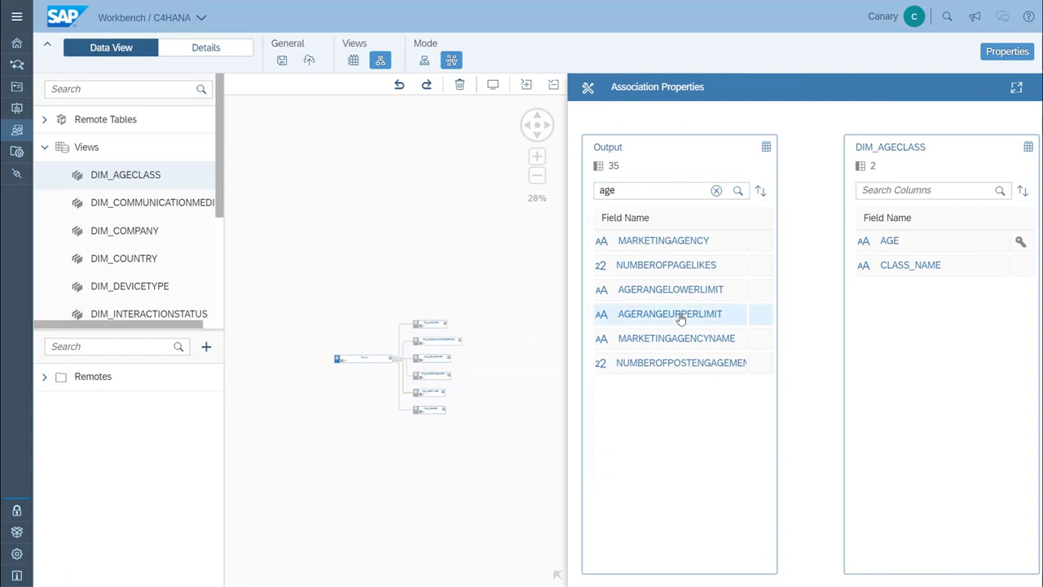
drag(668, 315, 883, 248)
click(1005, 56)
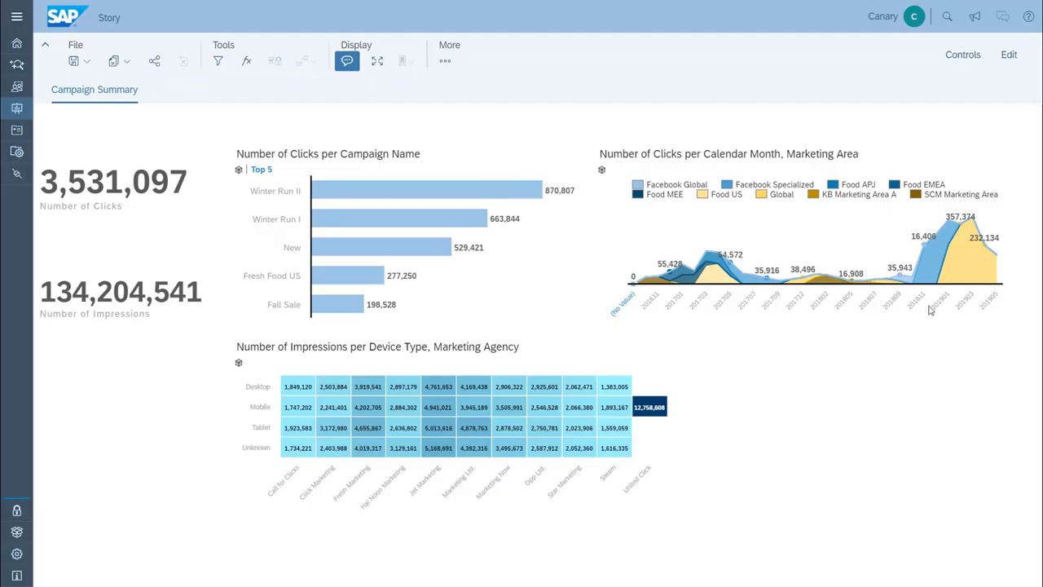
- Put the story into edit mode and add a new chart beside the impressions heat map with the measure Number of Impressions
click(1010, 55)
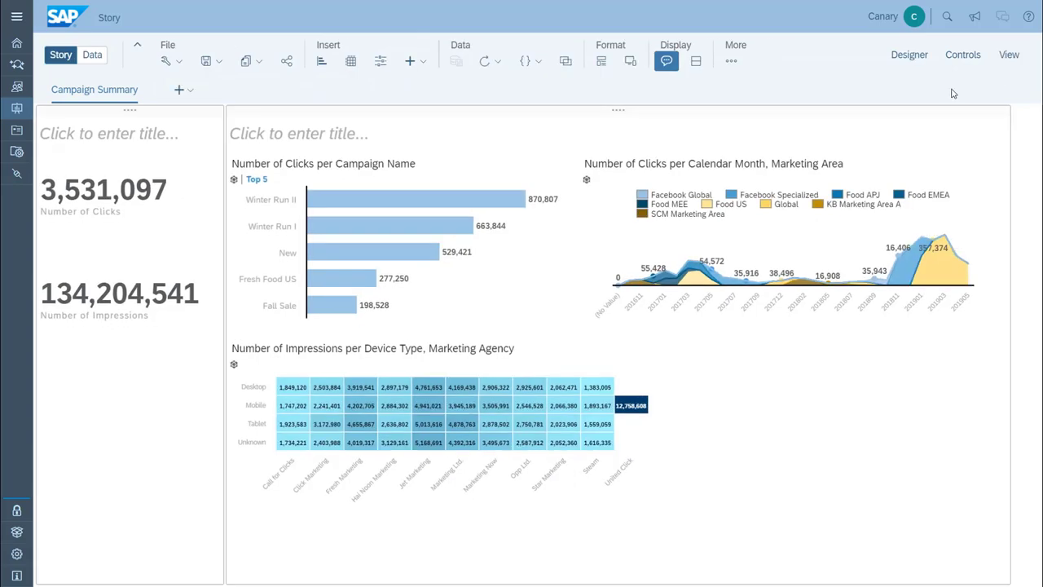
click(809, 404)
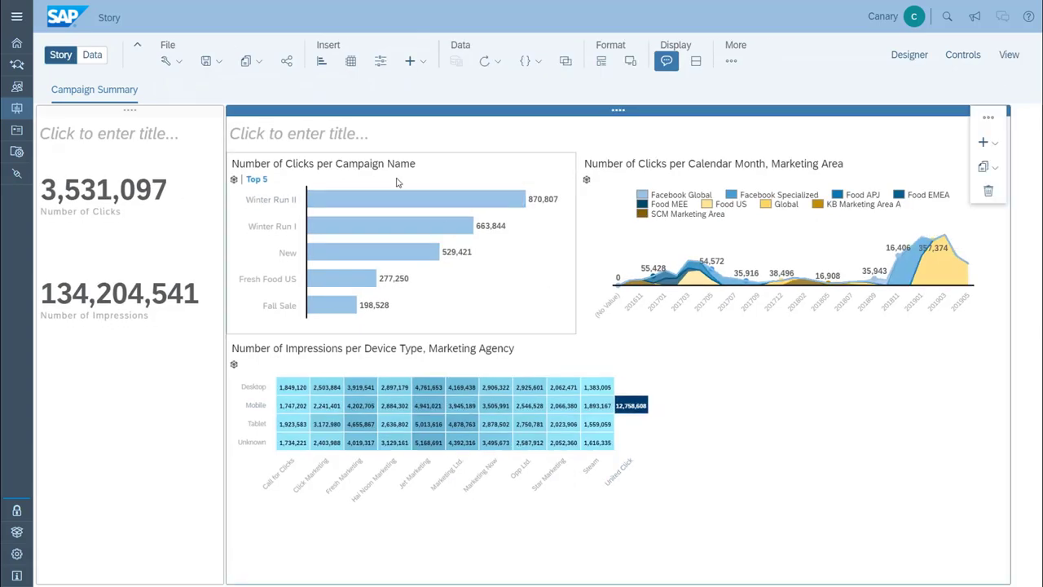
click(322, 63)
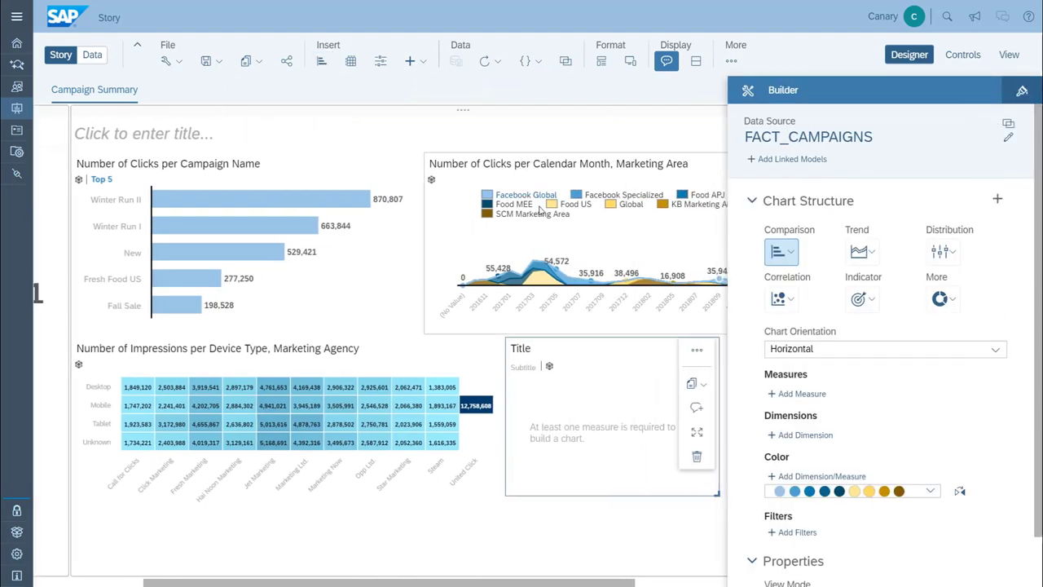
click(806, 394)
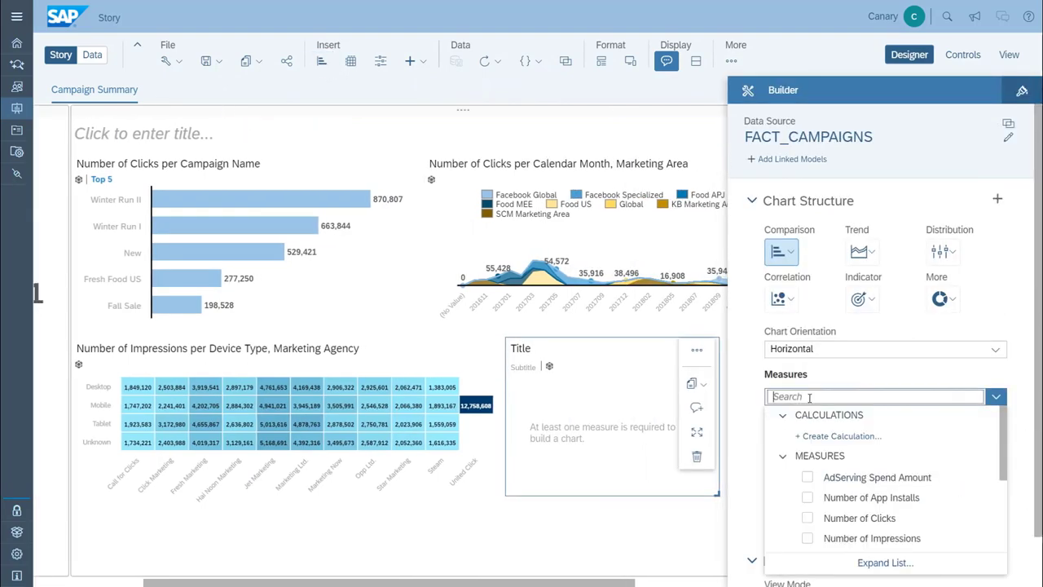
click(835, 540)
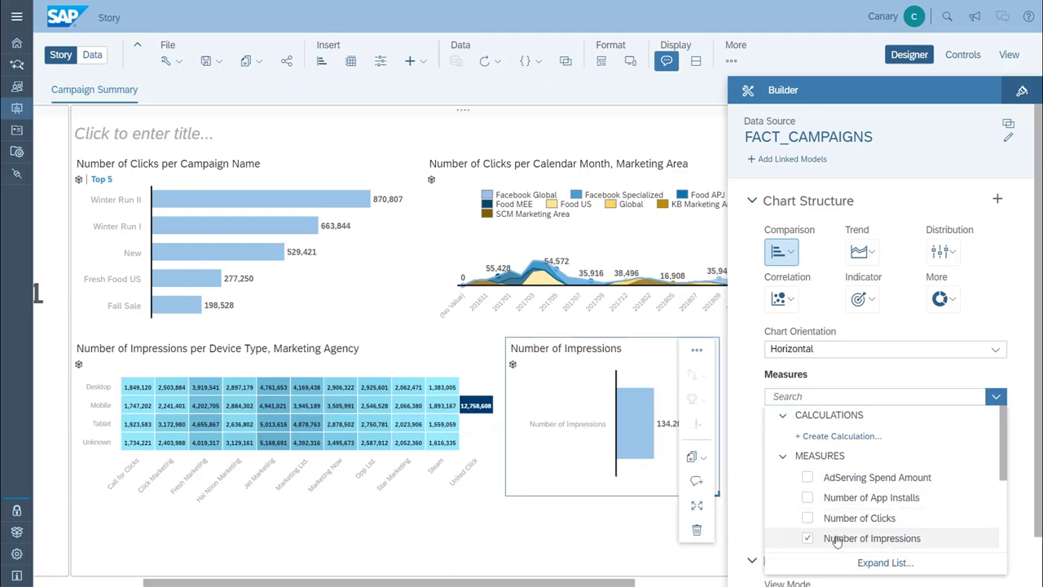
click(755, 426)
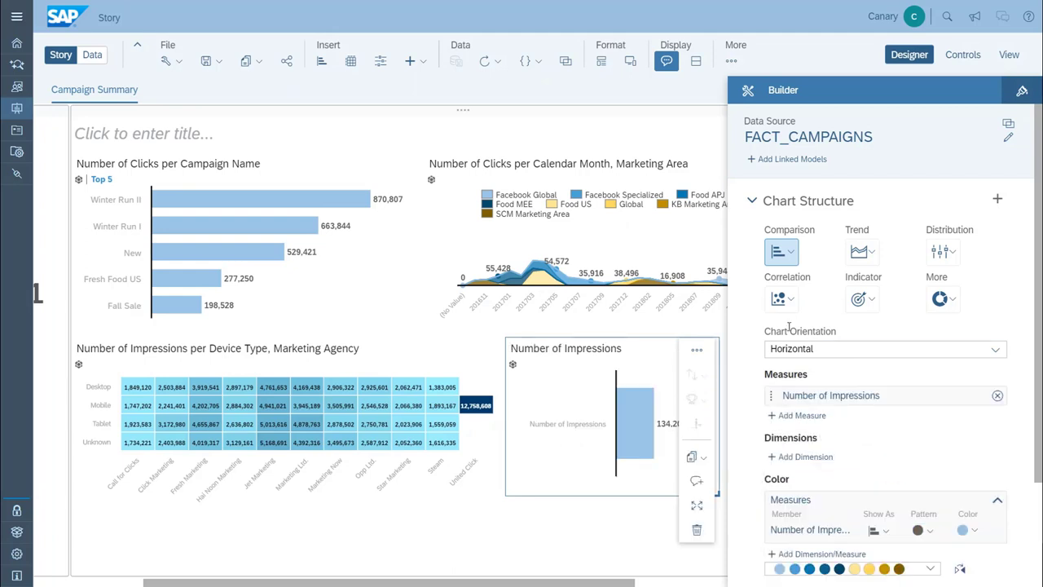
- Add the Age Class dimension to the new Number of Impressions chart and change its chart type to Donut
click(813, 457)
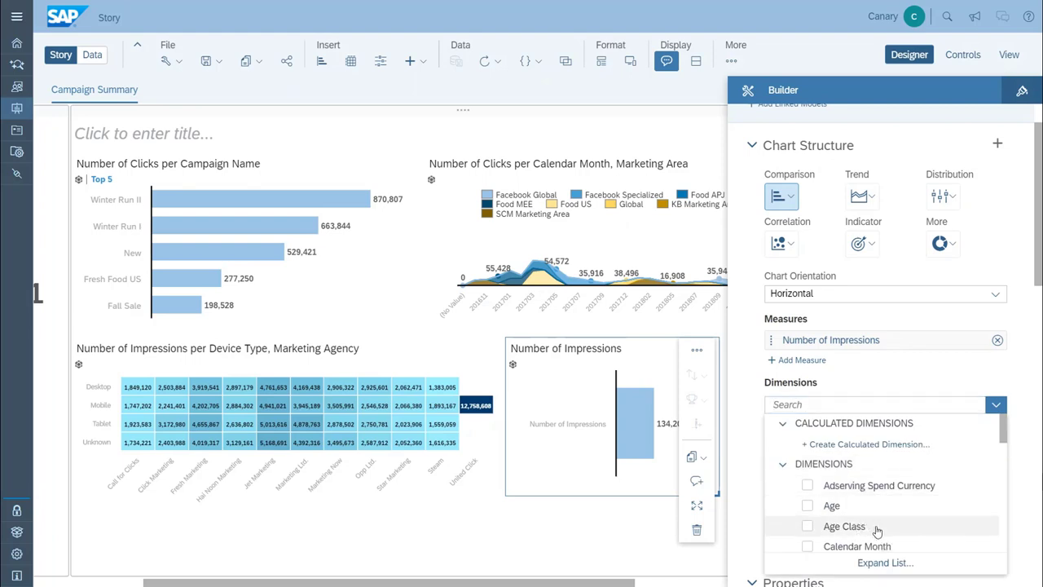
click(876, 531)
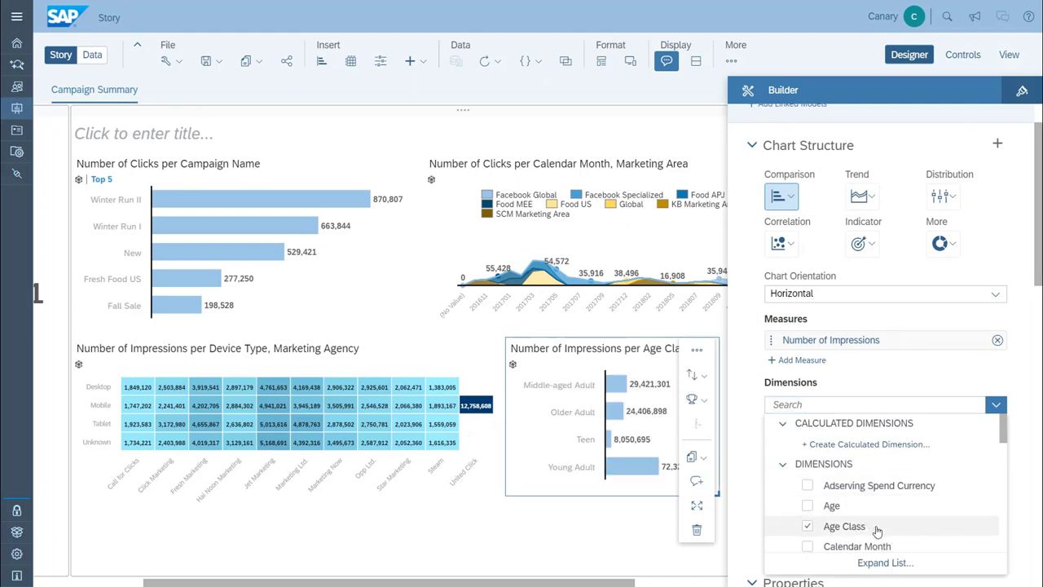
click(755, 446)
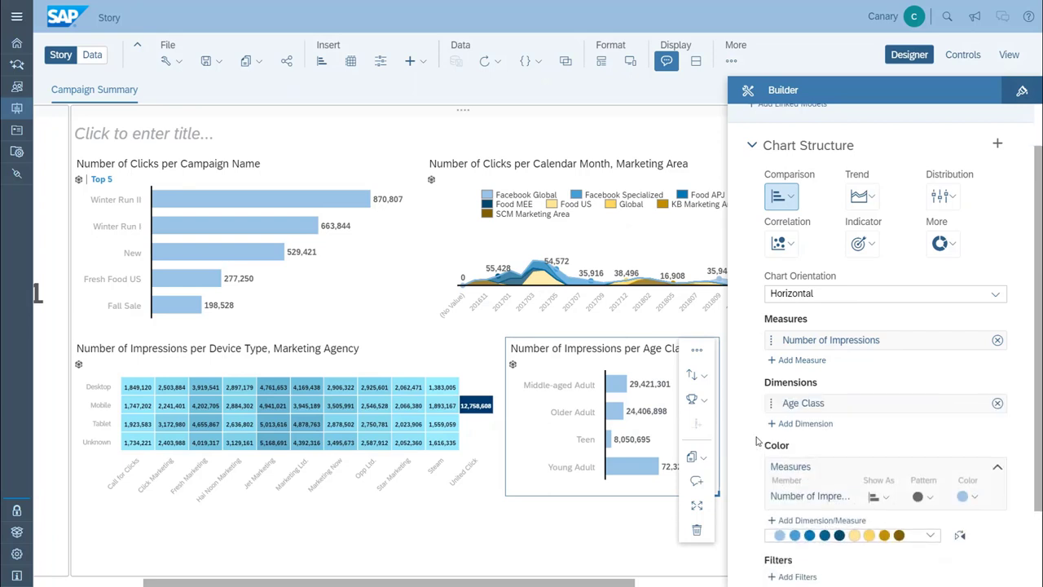
click(950, 246)
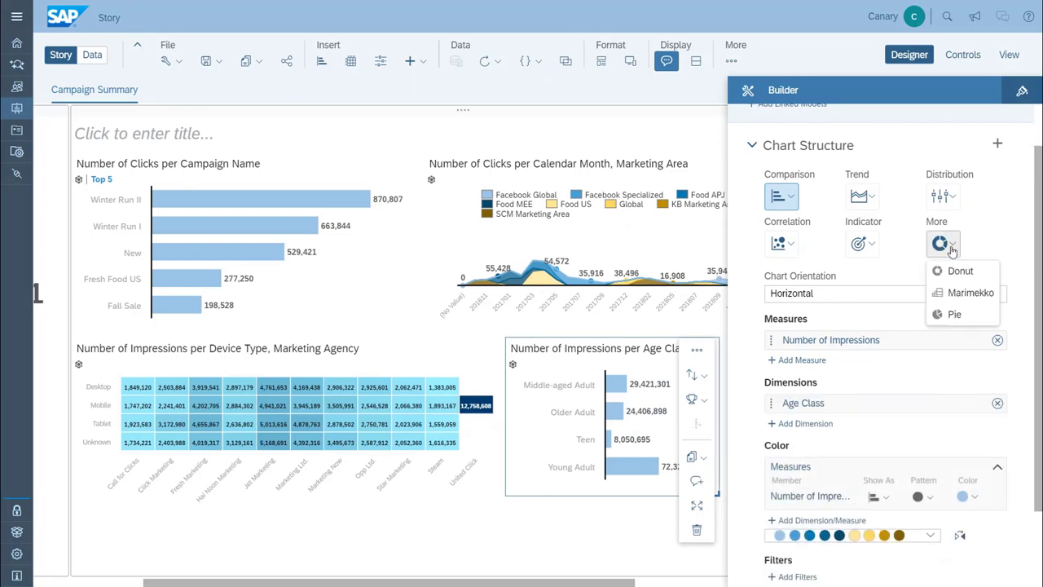
click(959, 271)
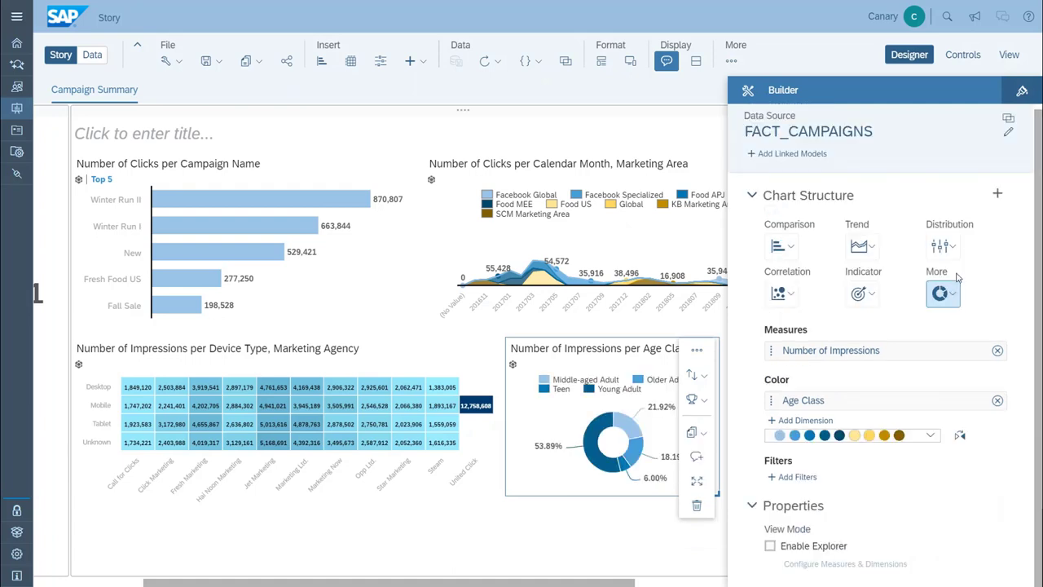
- Hide the chart builder, enlarge the age class donut chart so its full title and legend fit, and save the story
click(909, 55)
drag(871, 493, 977, 516)
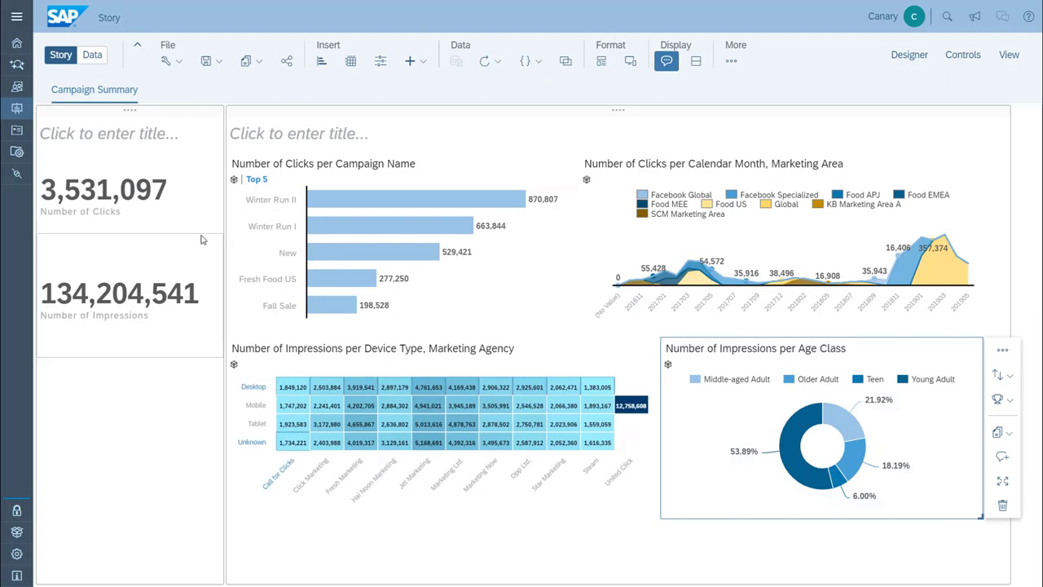
click(211, 64)
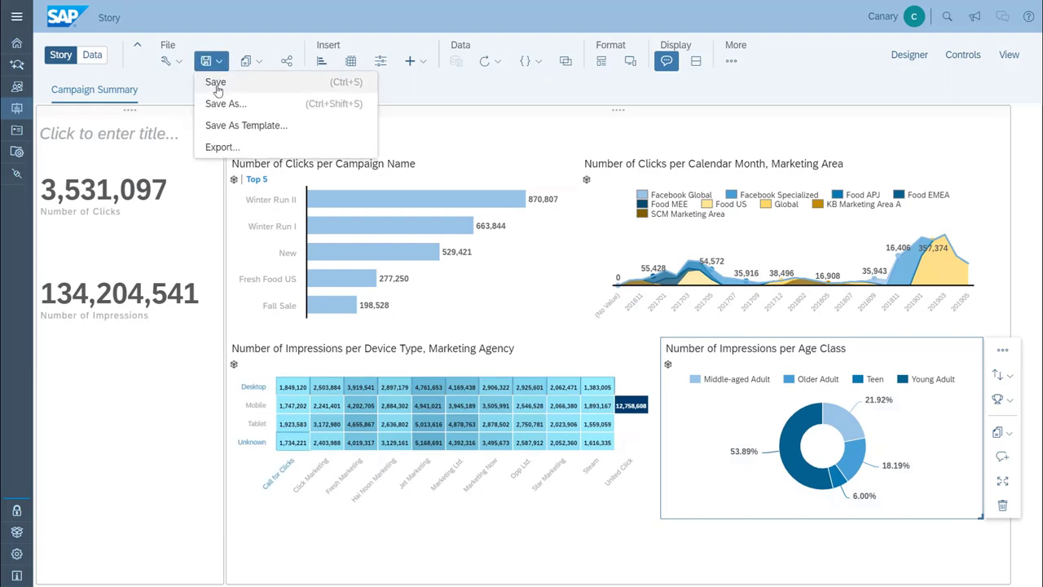
click(216, 85)
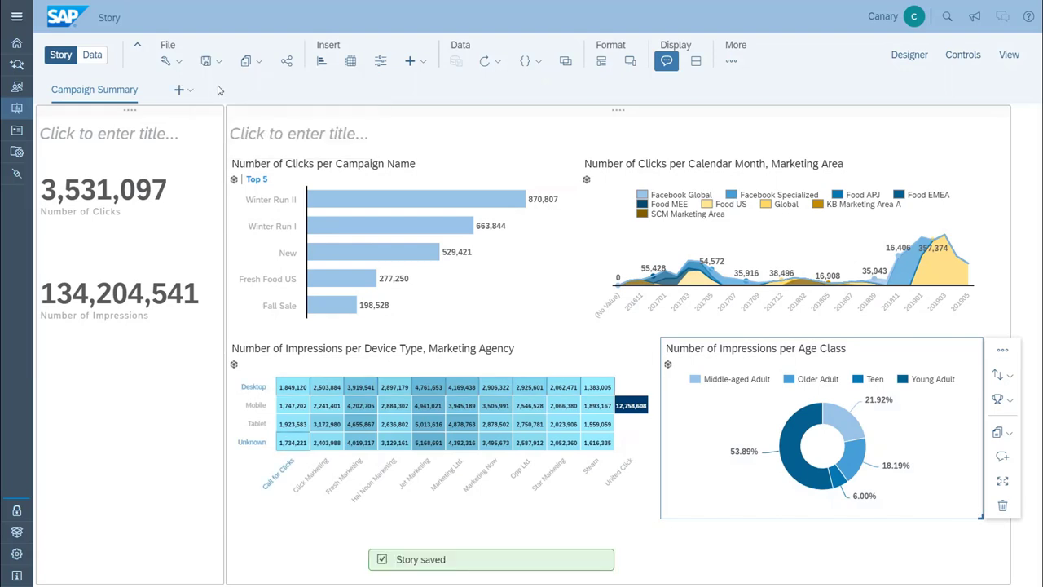